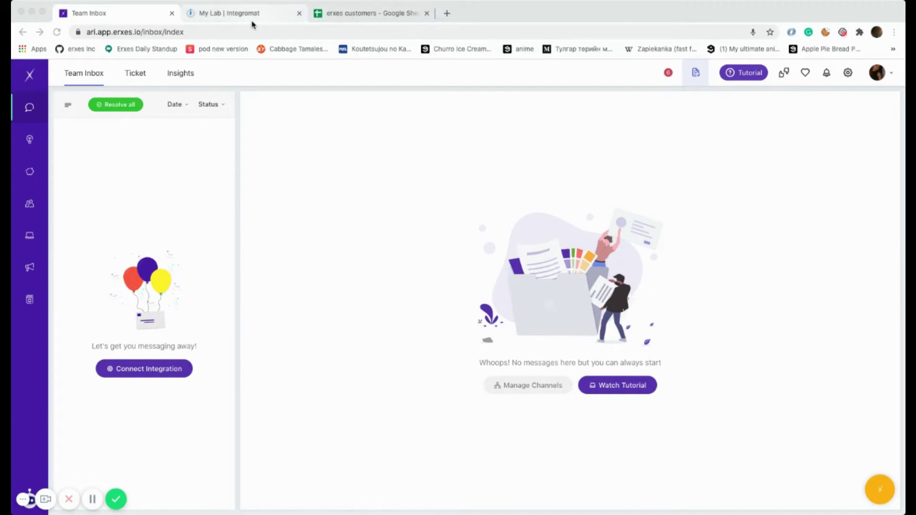
- From Settings' App store, start a new Webhook integration named 'integromat'
click(848, 74)
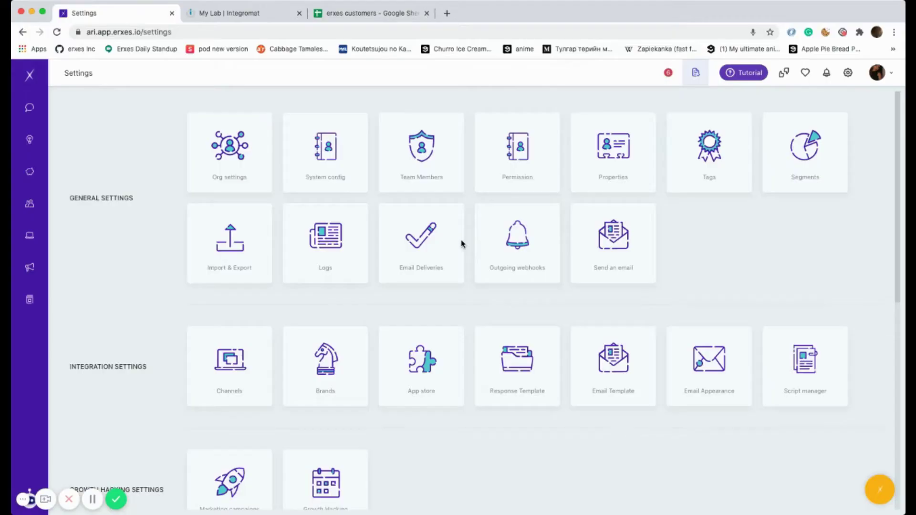
click(410, 361)
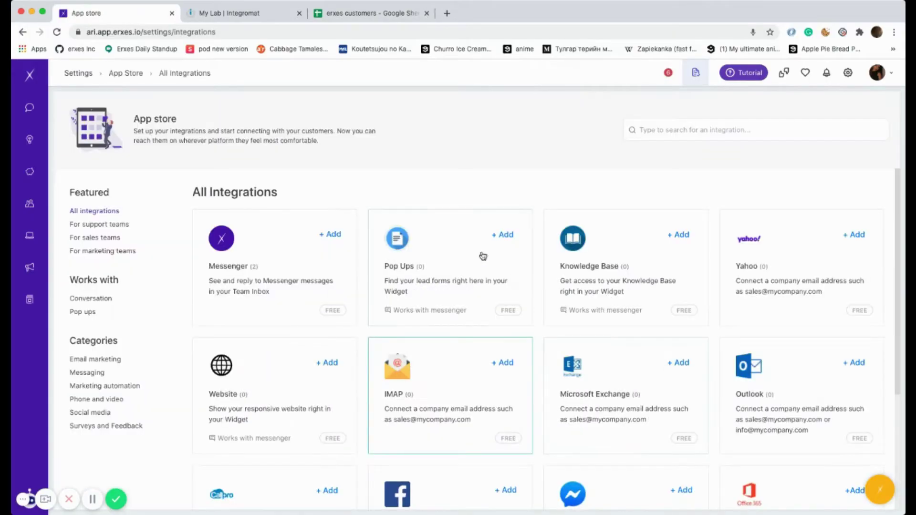
scroll(483, 263, down, 3)
click(502, 432)
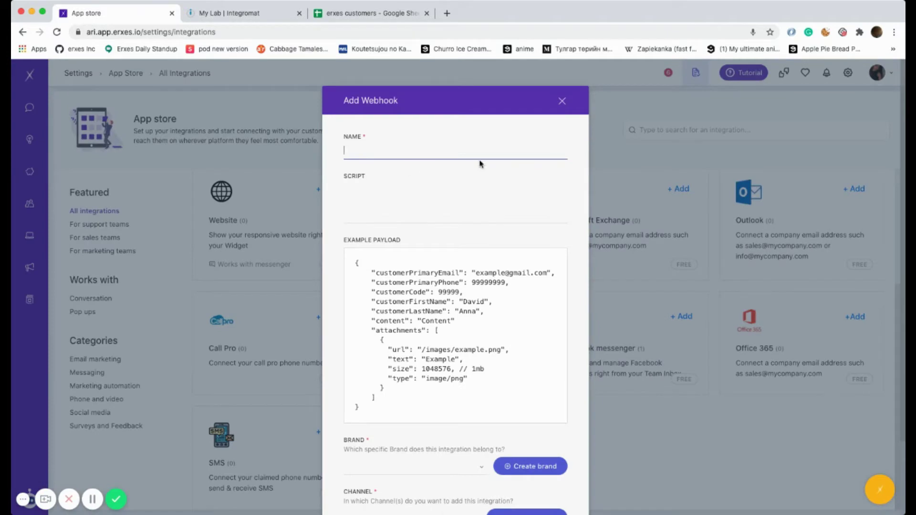
text(integromat)
- Review the example payload's customerPrimaryEmail and customerLastName keys next to the script field
click(469, 191)
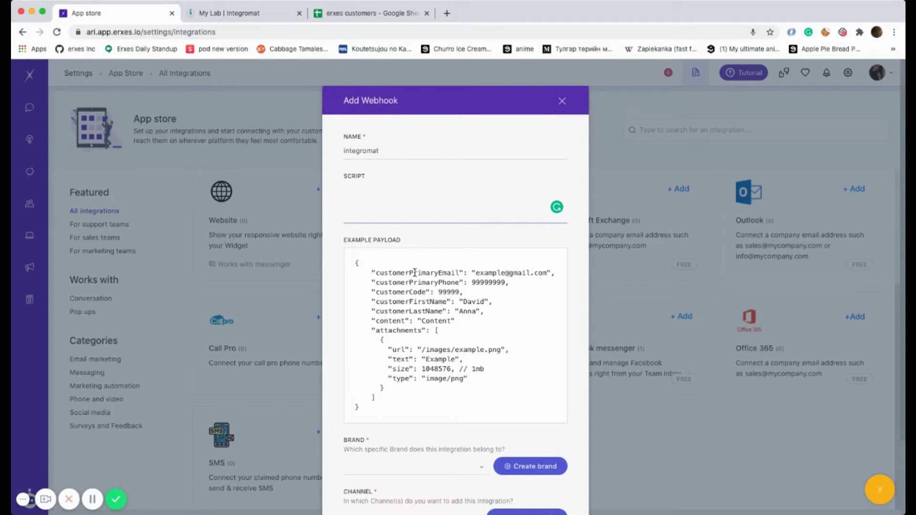
double_click(435, 273)
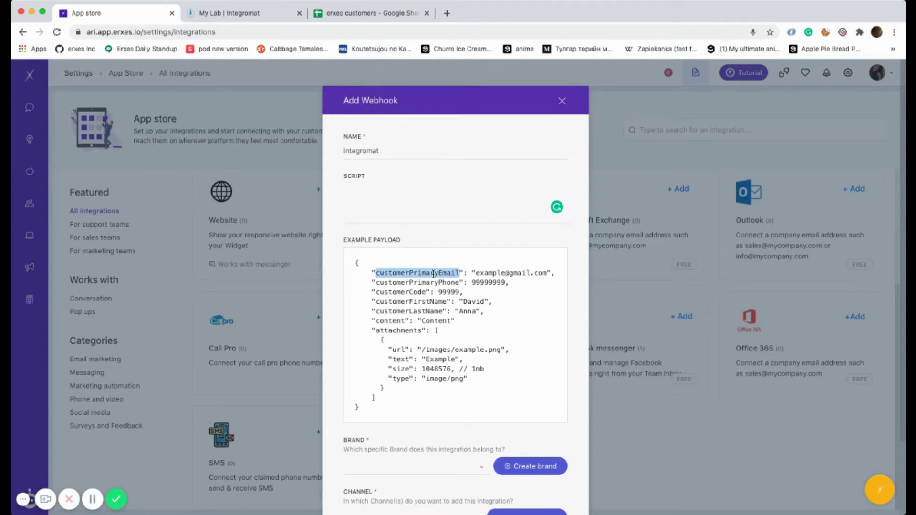
double_click(409, 311)
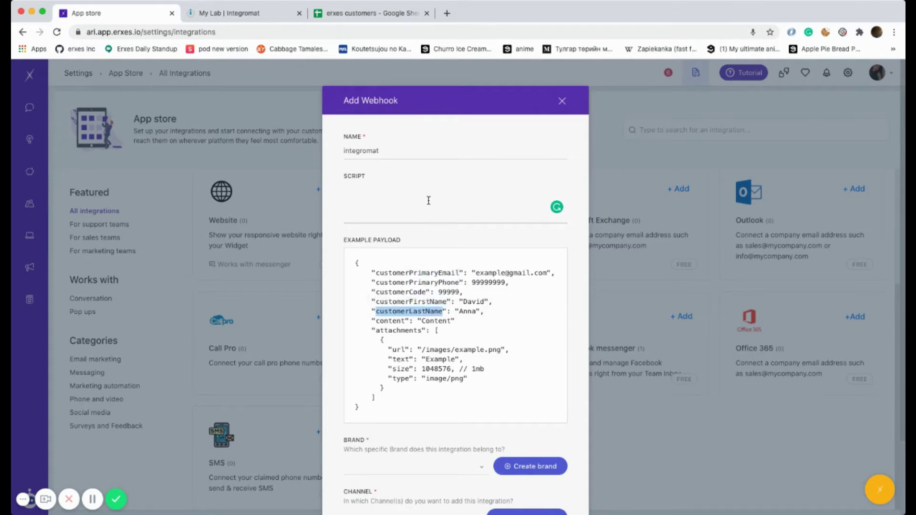
click(353, 348)
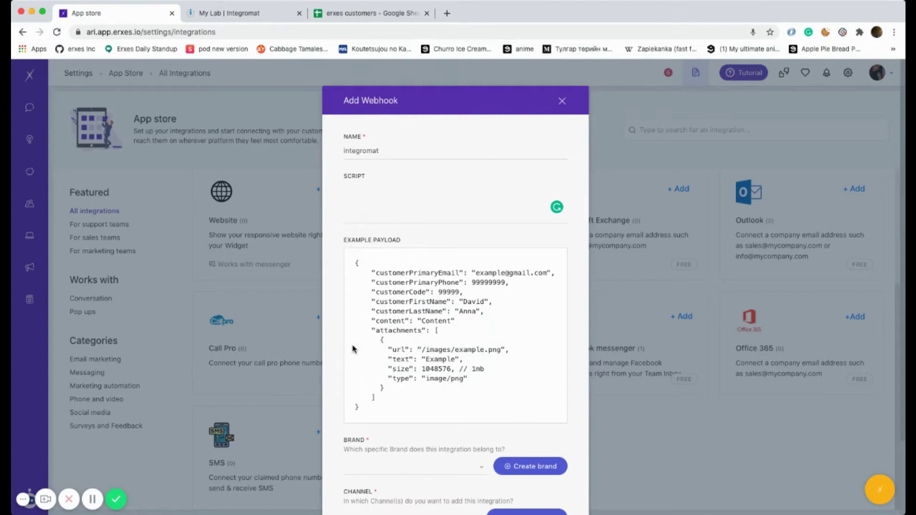
click(415, 199)
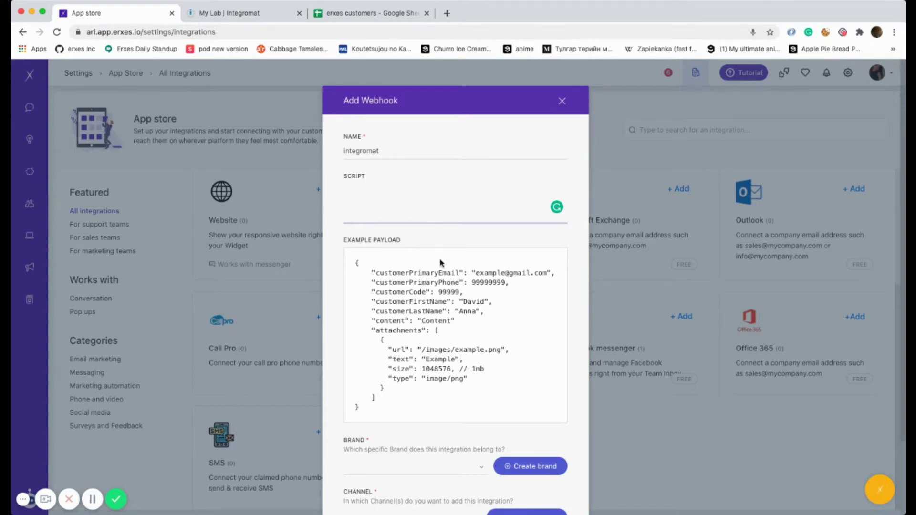
drag(368, 411, 354, 263)
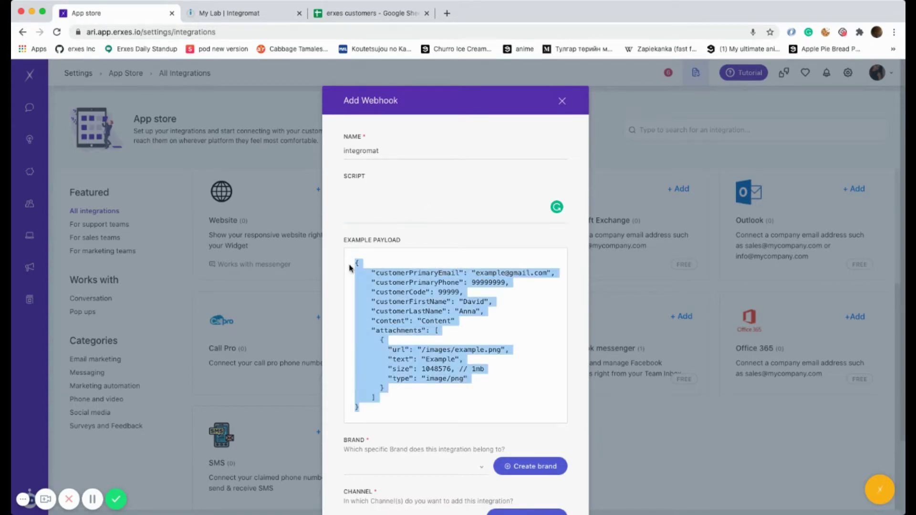
click(405, 196)
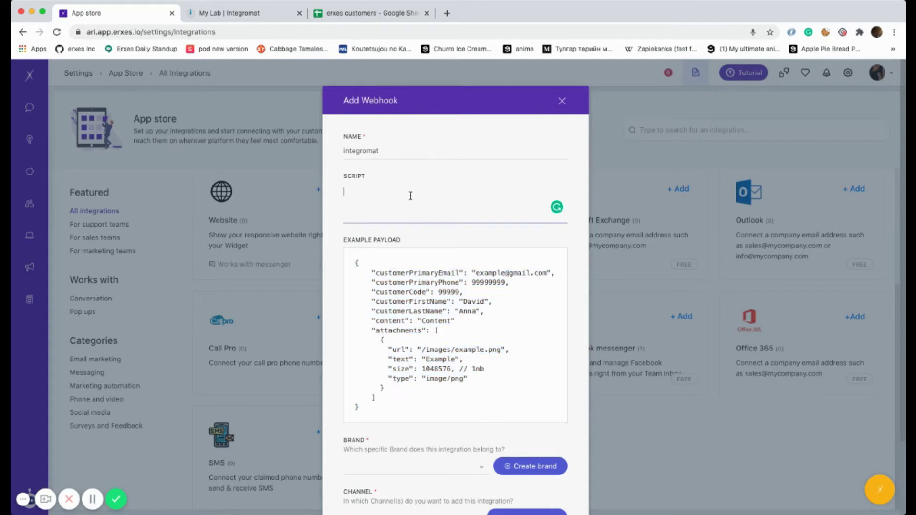
- Leave the script empty, choose brand a.pose online store and channel a pose channel, and save
scroll(434, 208, down, 2)
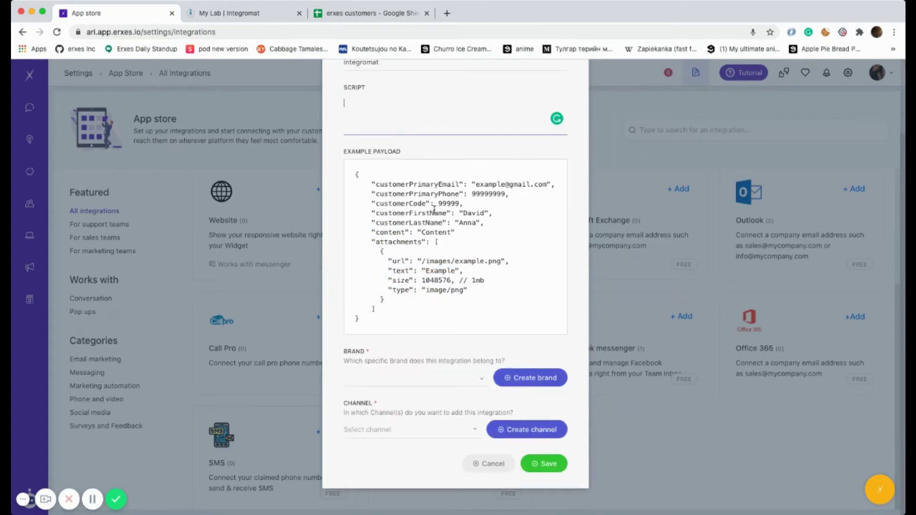
click(424, 381)
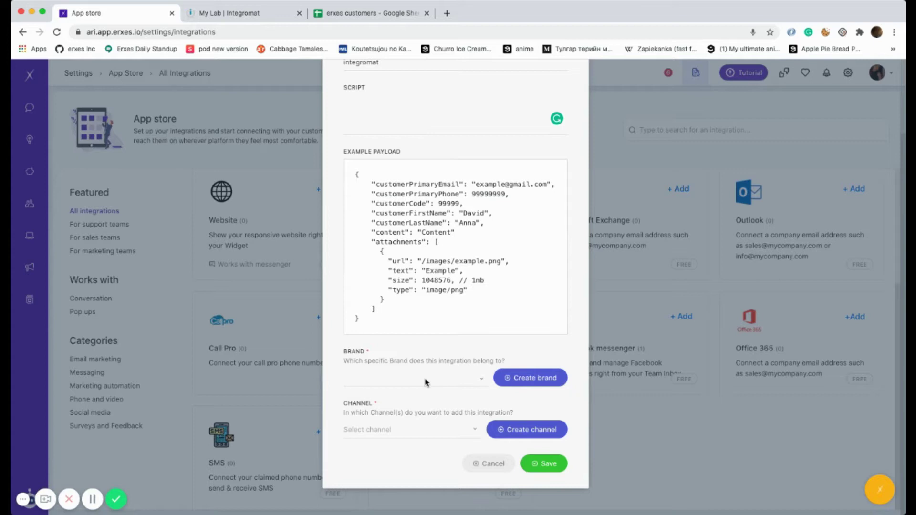
click(395, 389)
click(410, 429)
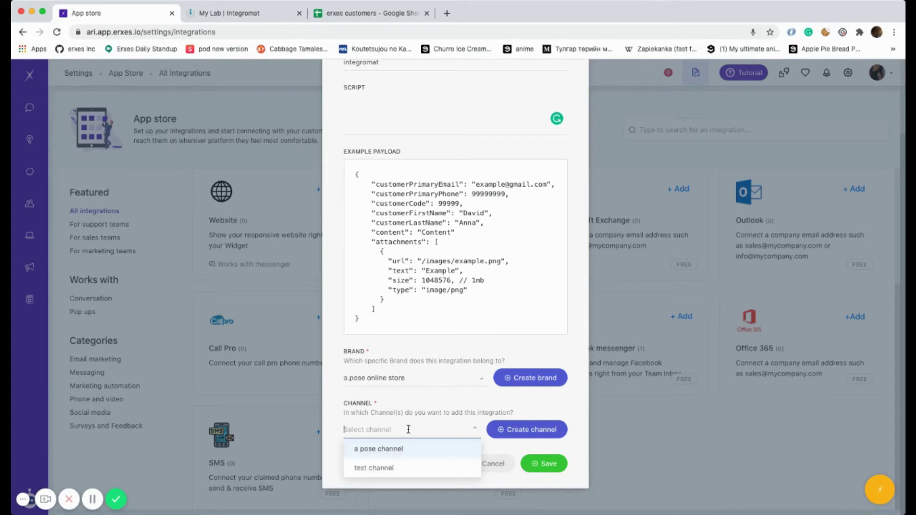
click(401, 452)
click(539, 465)
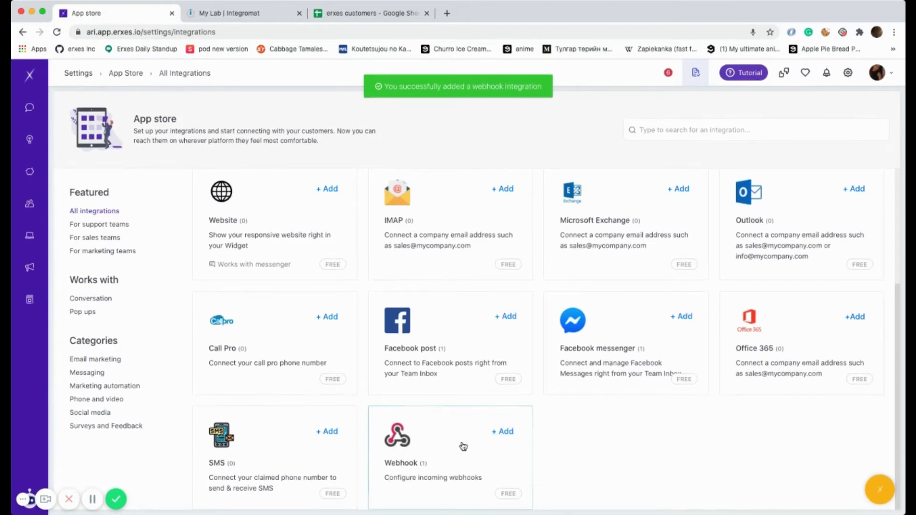
- Open the integromat webhook's details and select its webhook URL
click(466, 444)
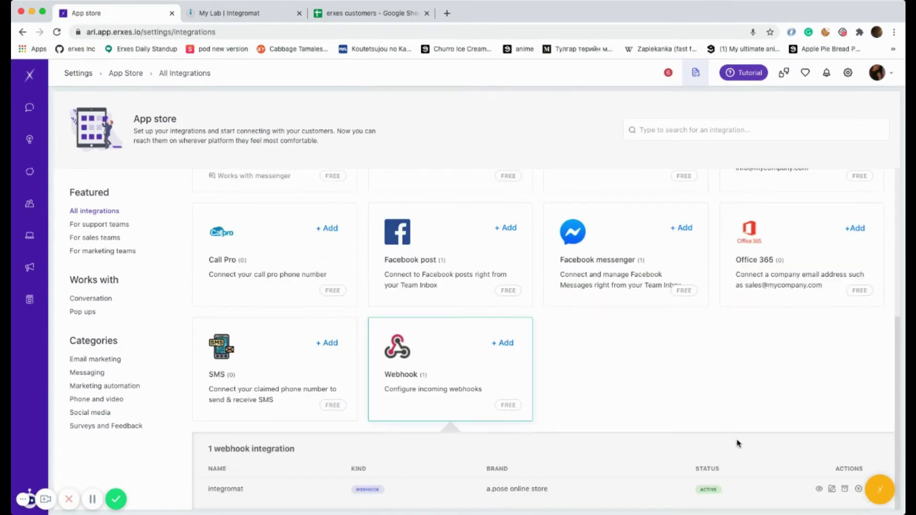
click(818, 491)
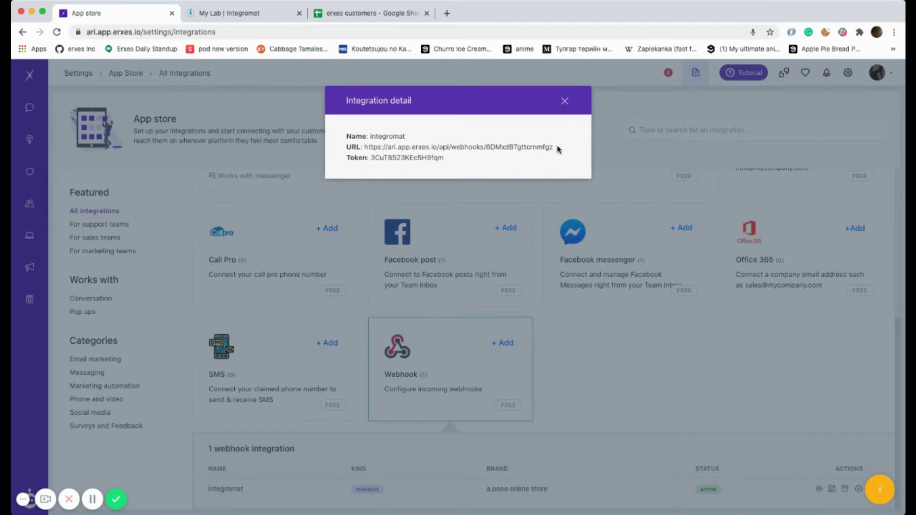
drag(557, 149, 365, 147)
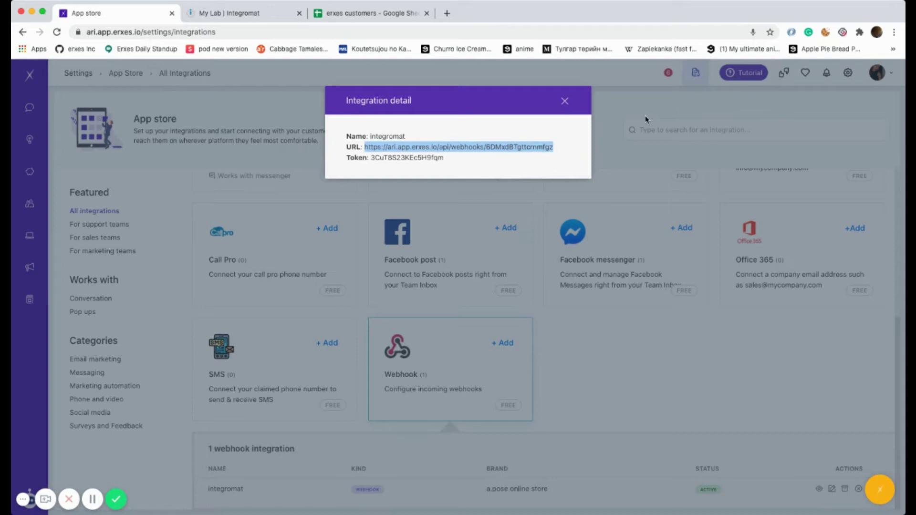
- Create a new Integromat scenario with Google Sheets and make Watch Rows its trigger
click(233, 12)
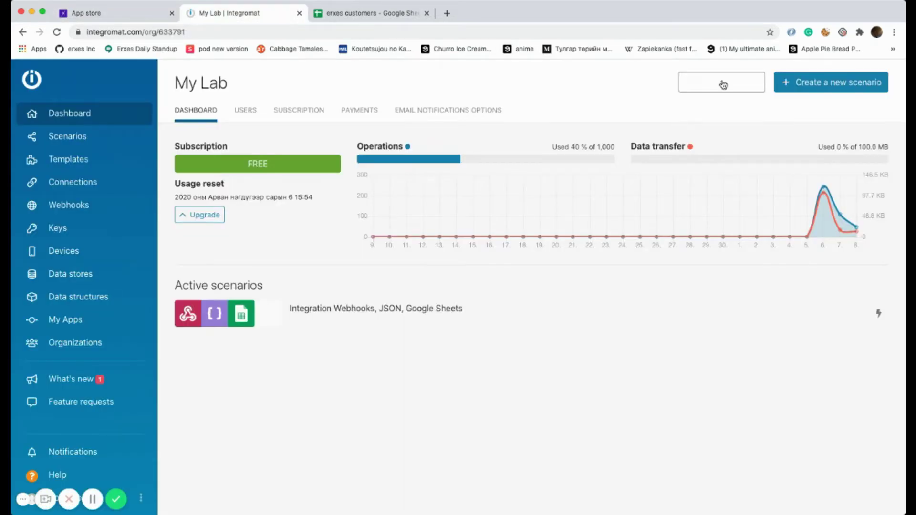
click(839, 85)
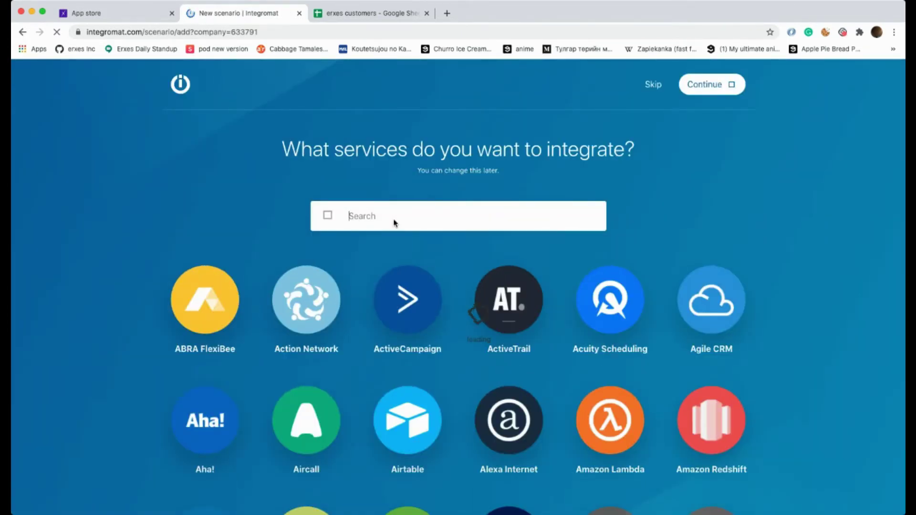
text(google sh)
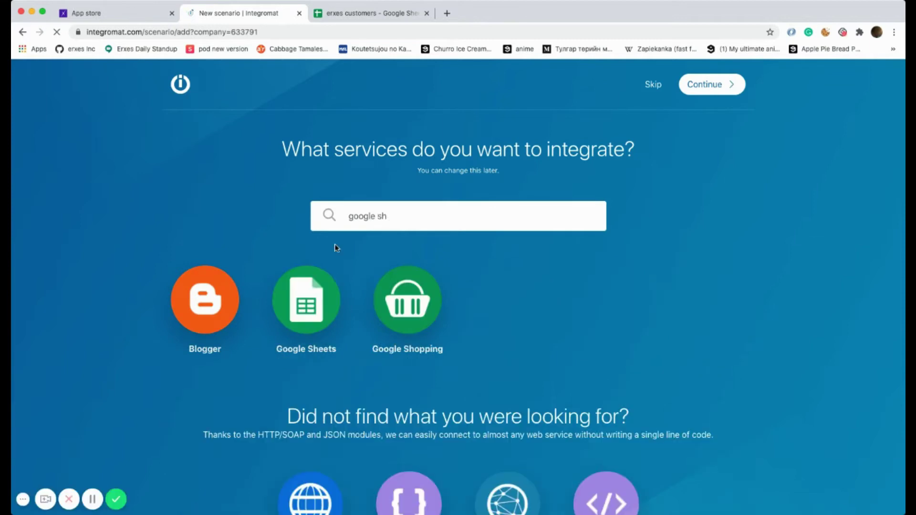
click(315, 300)
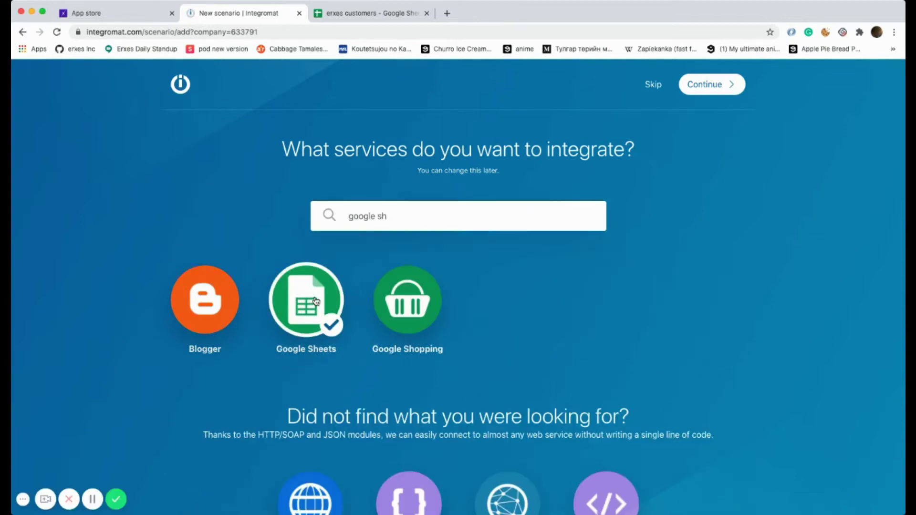
click(727, 86)
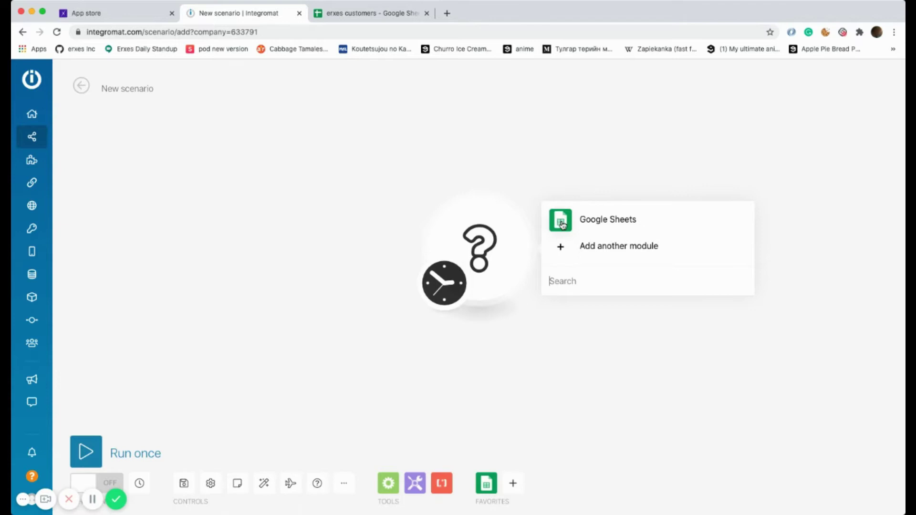
click(613, 218)
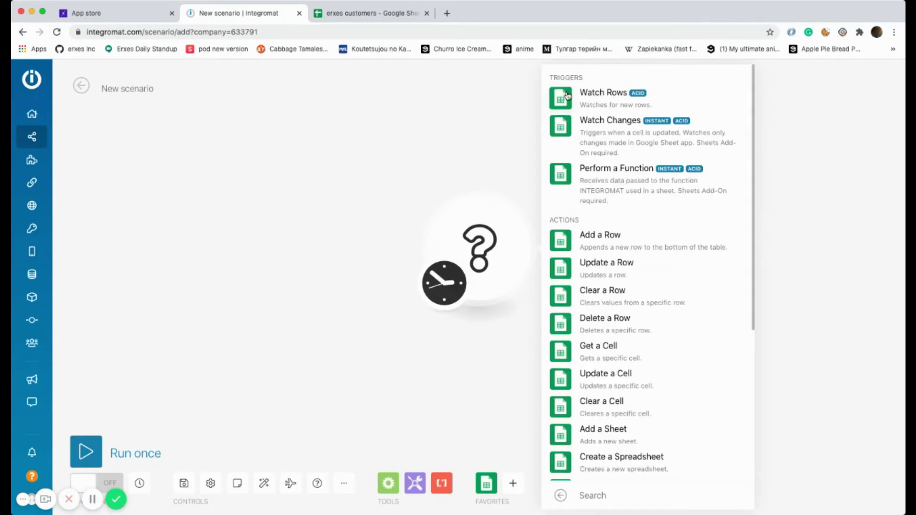
click(567, 96)
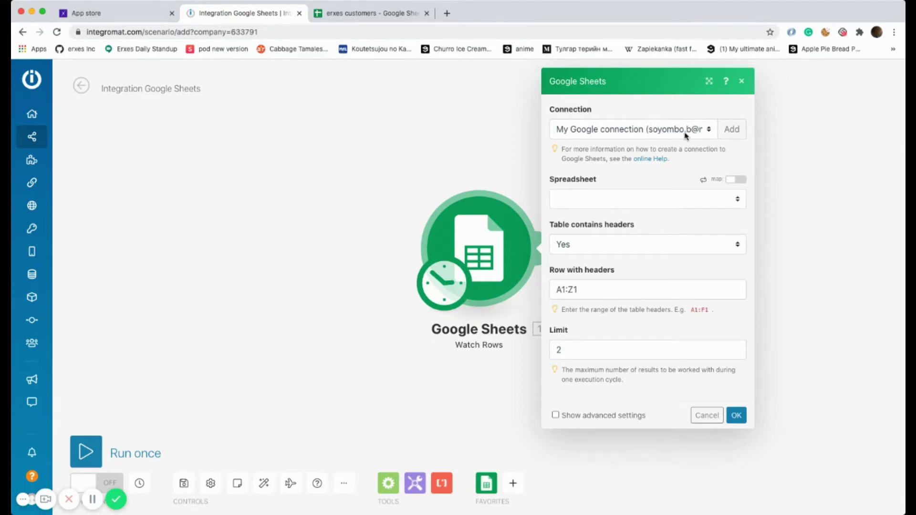
- Point Watch Rows at the erxes customers spreadsheet, Sheet1
click(630, 205)
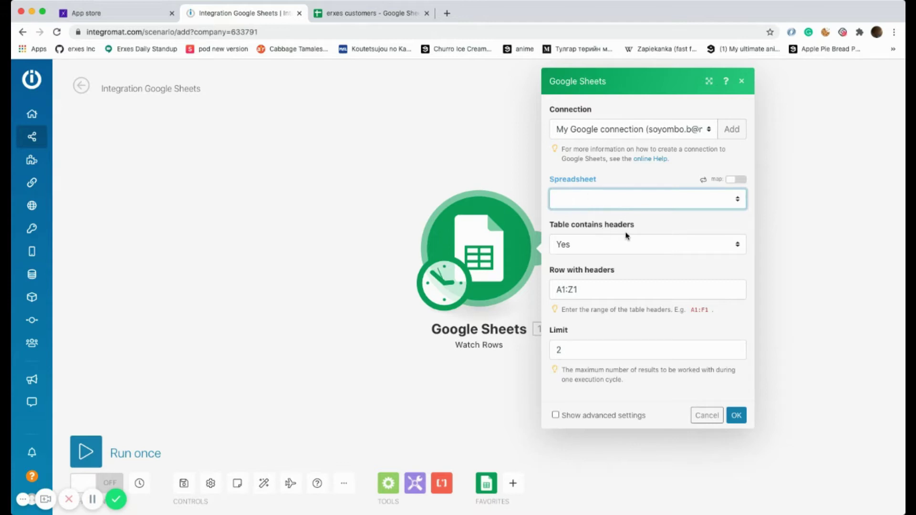
click(610, 235)
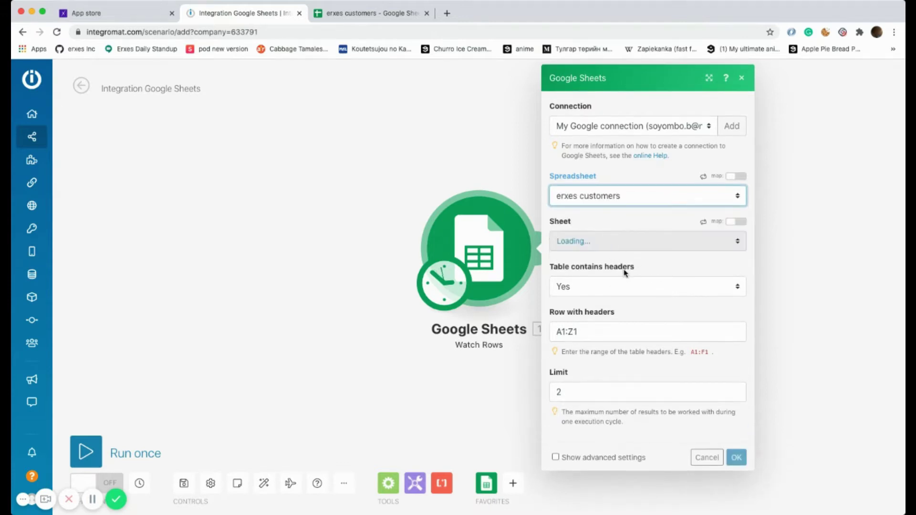
click(613, 246)
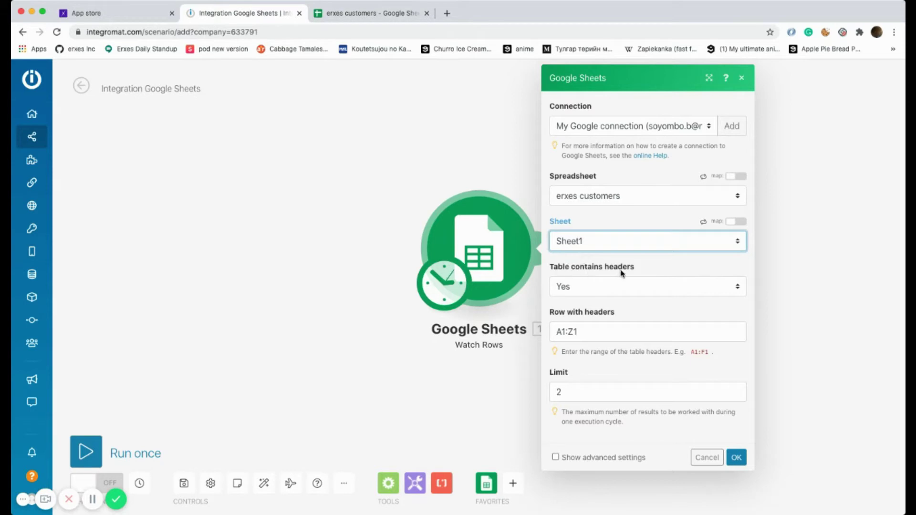
- Check the sheet's headers in A1–E1: first name, last name, email, phone, content
click(350, 12)
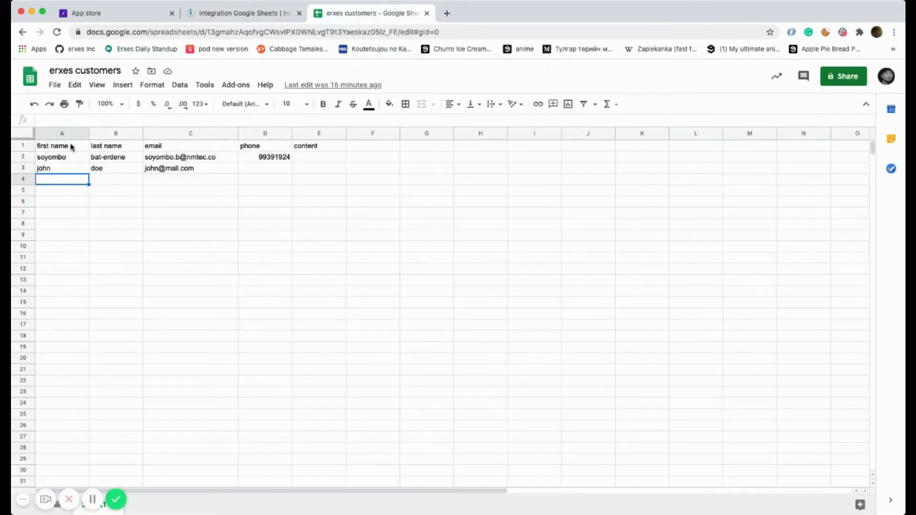
click(72, 147)
click(117, 145)
click(176, 146)
click(258, 146)
click(301, 149)
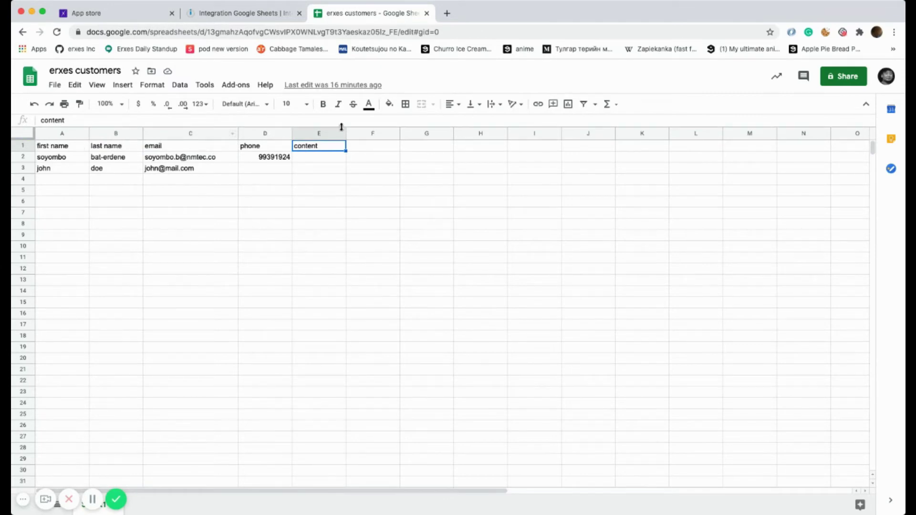
- Change the Row with headers range from A1:Z1 to A1:E1 and confirm
click(237, 15)
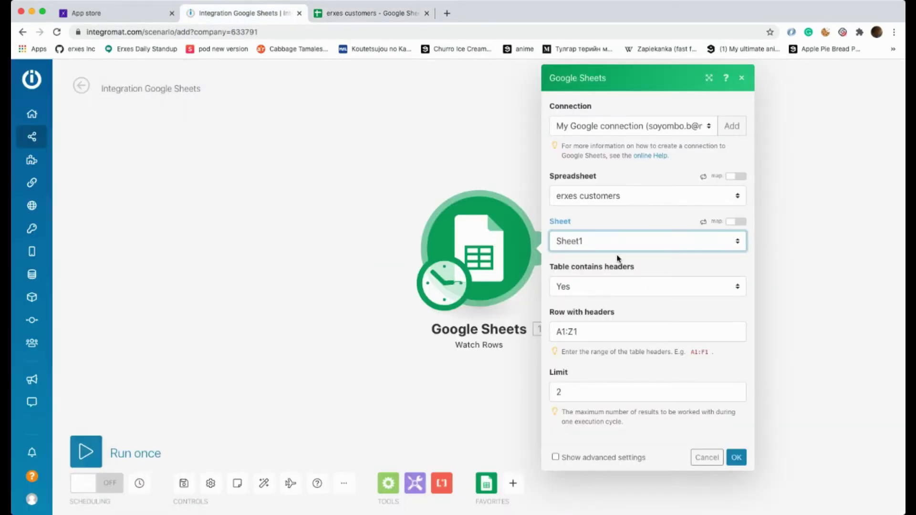
click(589, 287)
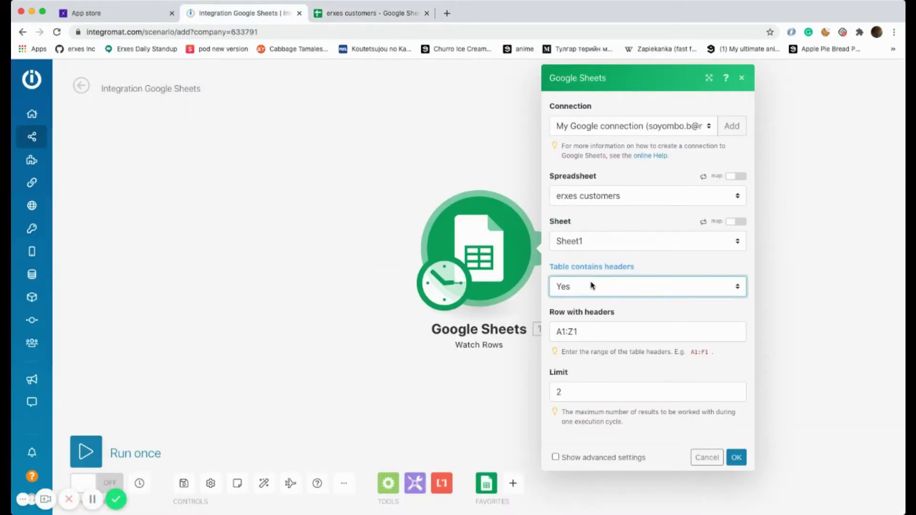
click(604, 332)
key(BackSpace)
text(E)
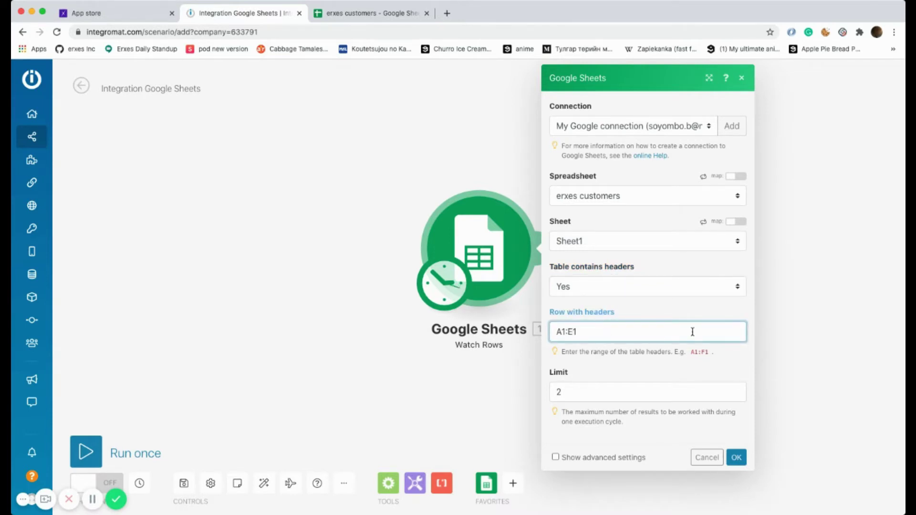
click(737, 458)
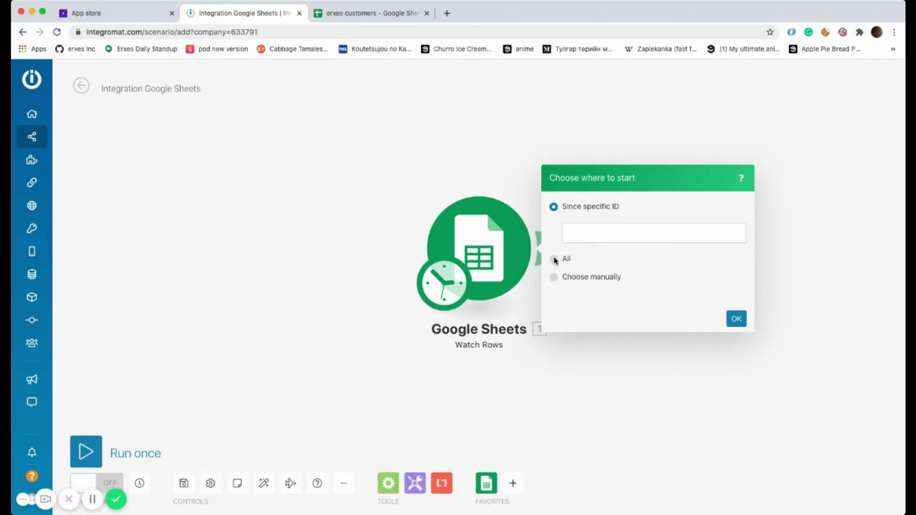
- Choose the starting row manually as row 3 and confirm
click(555, 278)
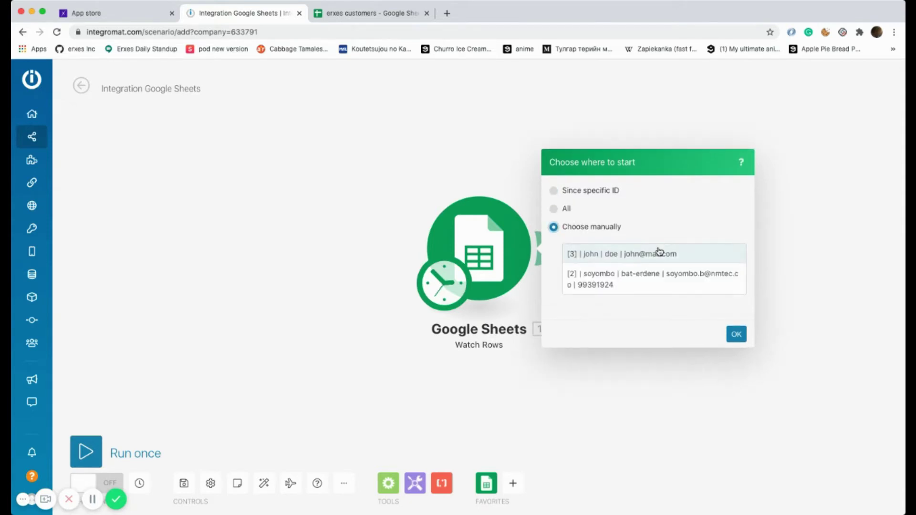
click(614, 255)
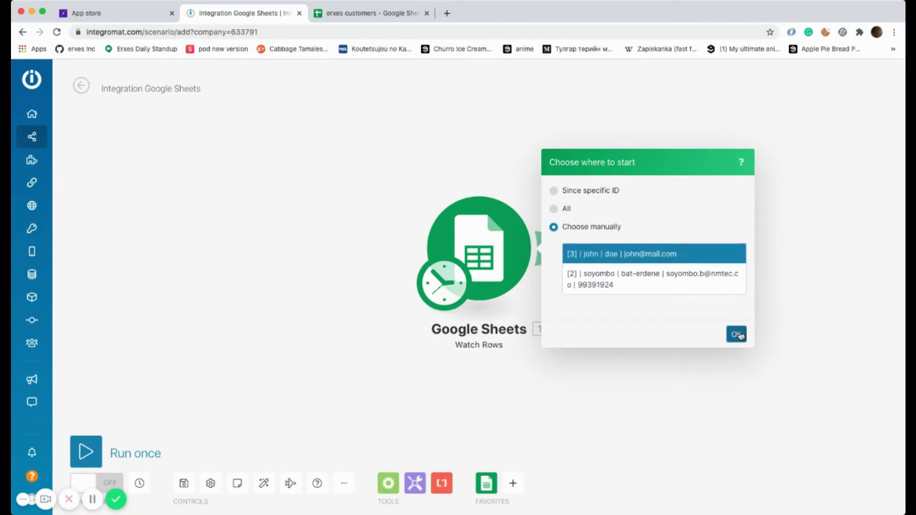
click(737, 335)
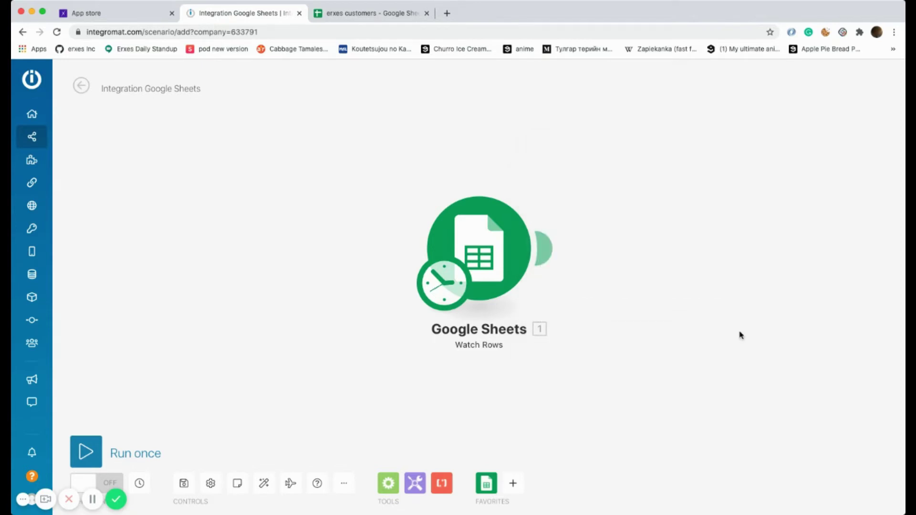
- Search 'http' and add the HTTP 'Make a request' module after Watch Rows
click(549, 248)
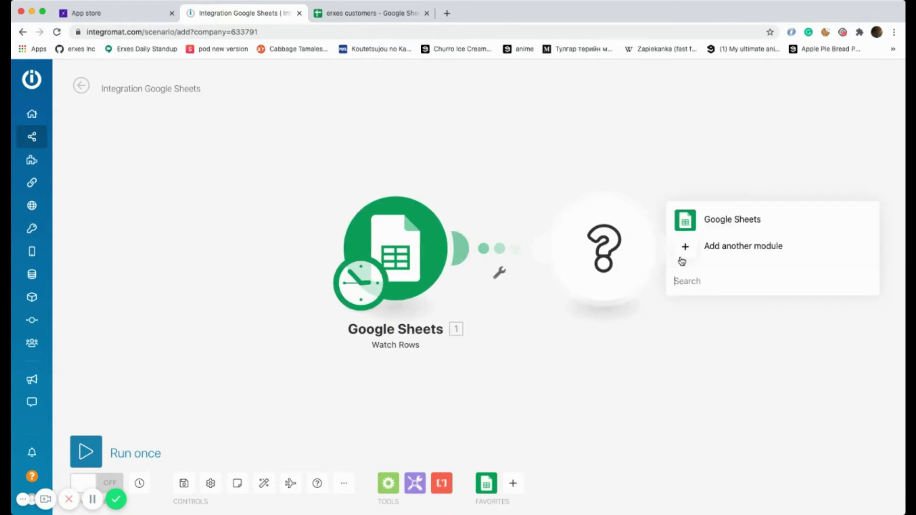
text(http)
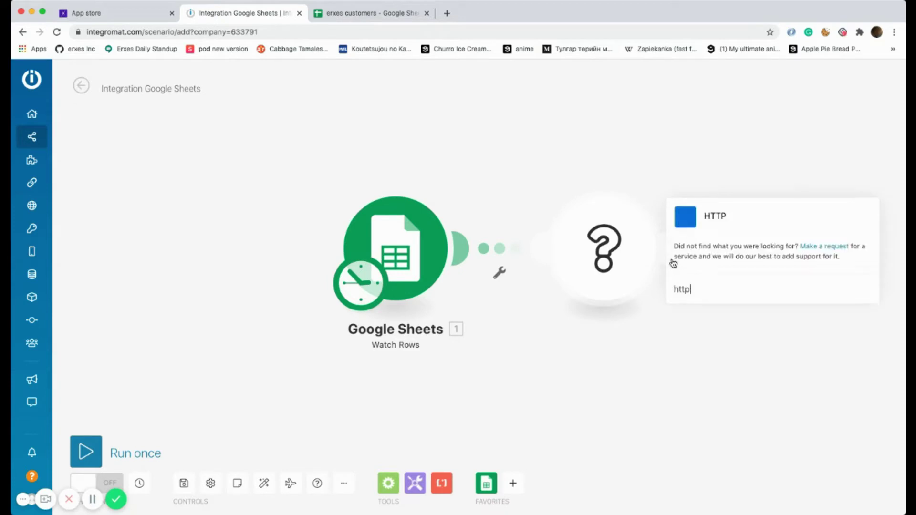
click(688, 221)
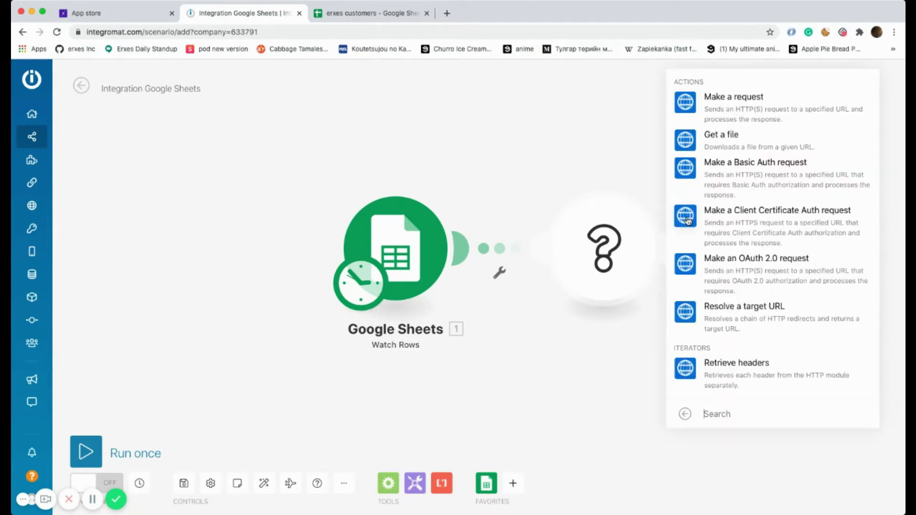
click(692, 103)
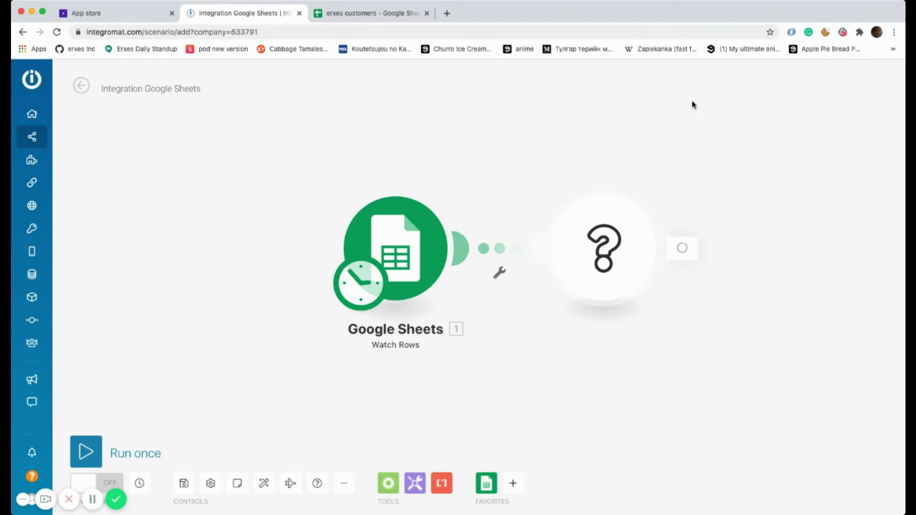
- Paste the erxes webhook URL into the request URL and set Method to POST
click(96, 13)
click(485, 129)
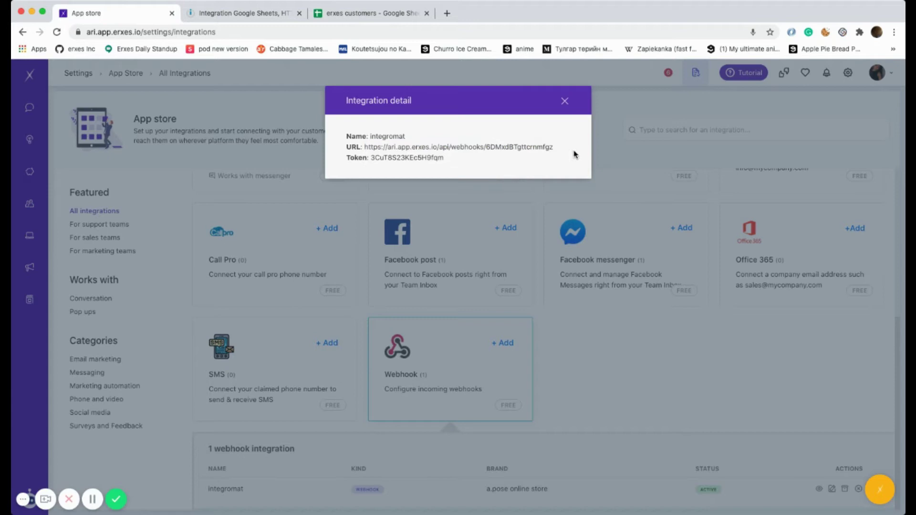
drag(554, 150, 364, 150)
key(ctrl+c)
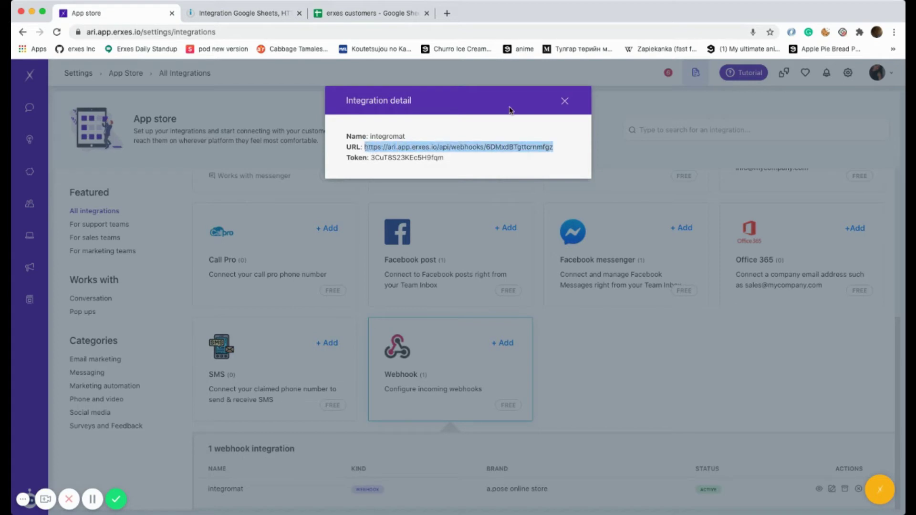
click(230, 13)
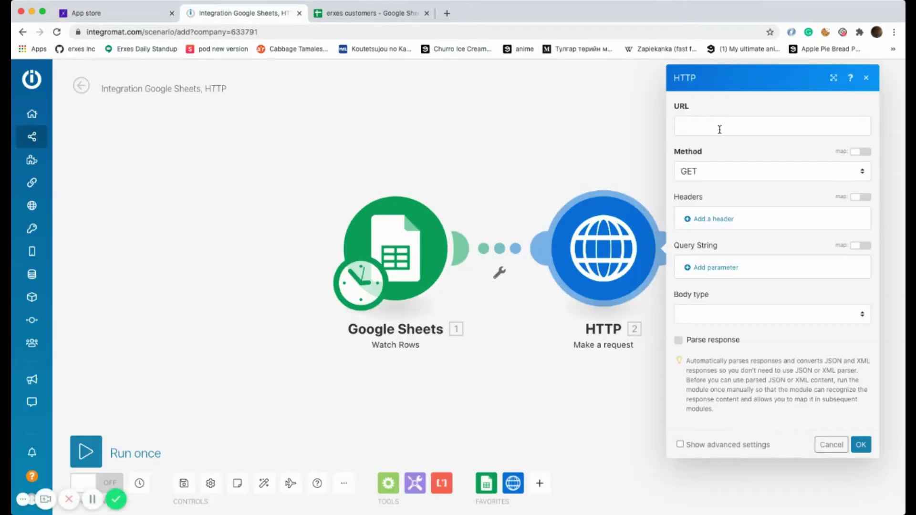
click(722, 128)
key(ctrl+v)
click(732, 185)
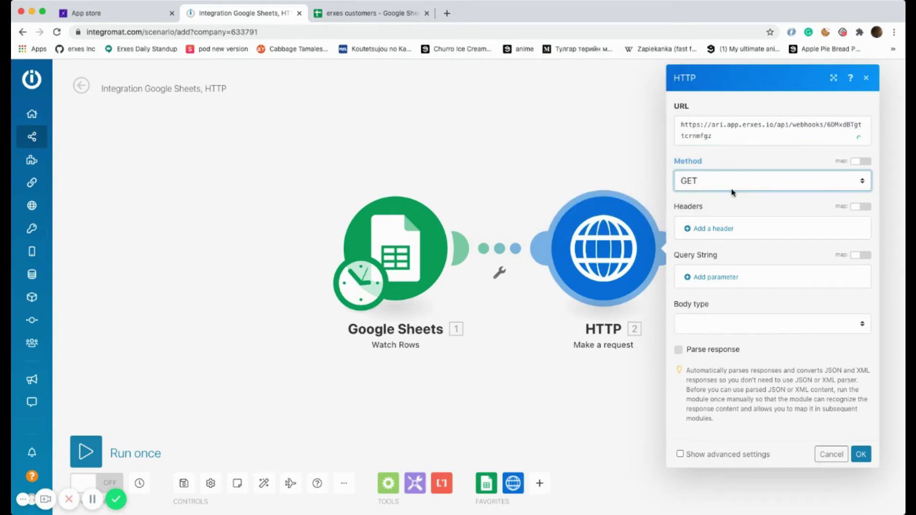
click(729, 205)
- Add a 'token' header holding the webhook token copied from erxes
click(729, 230)
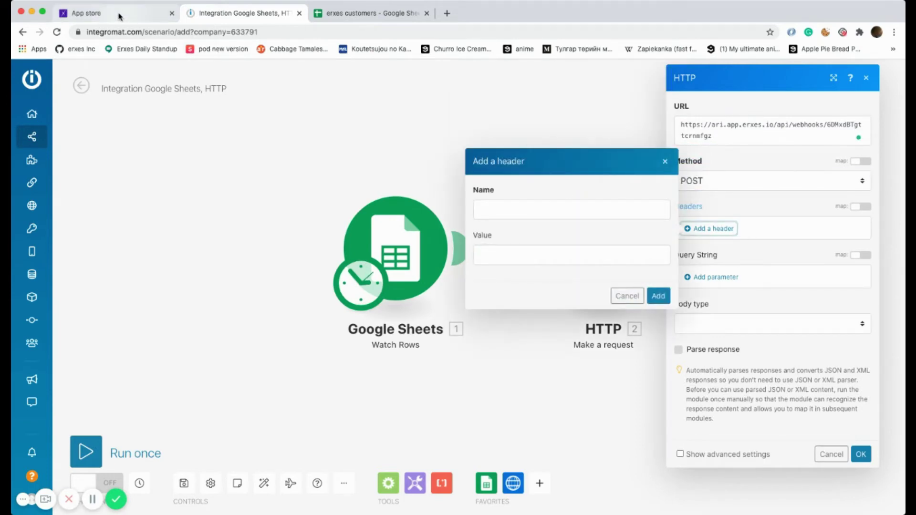
click(499, 210)
text(to)
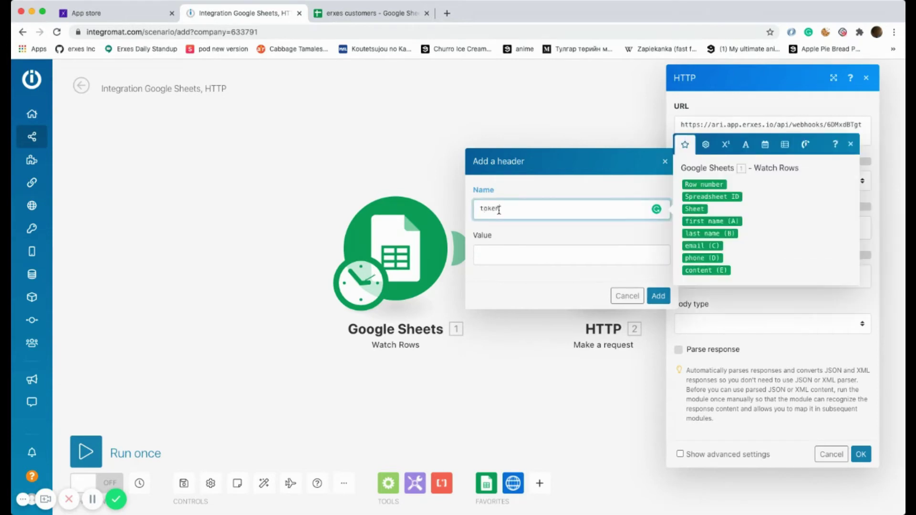
text(ken)
click(479, 248)
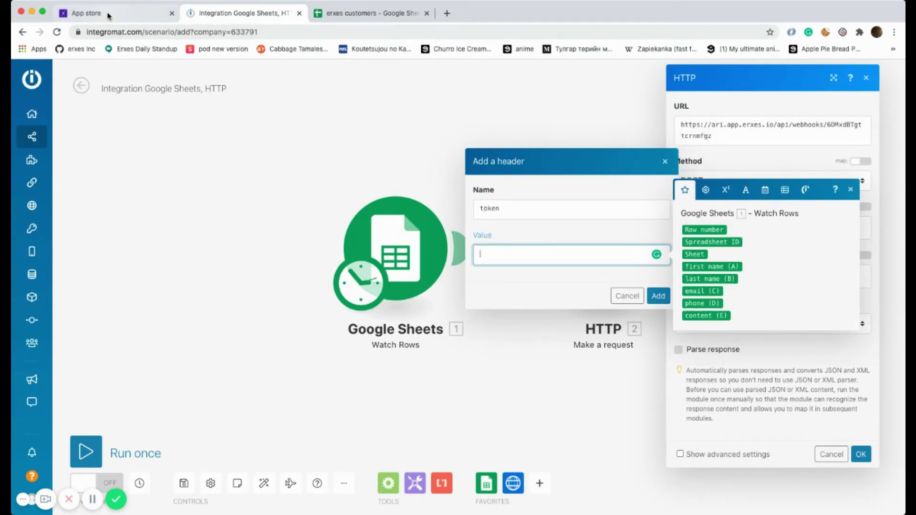
click(95, 13)
double_click(421, 159)
key(super+c)
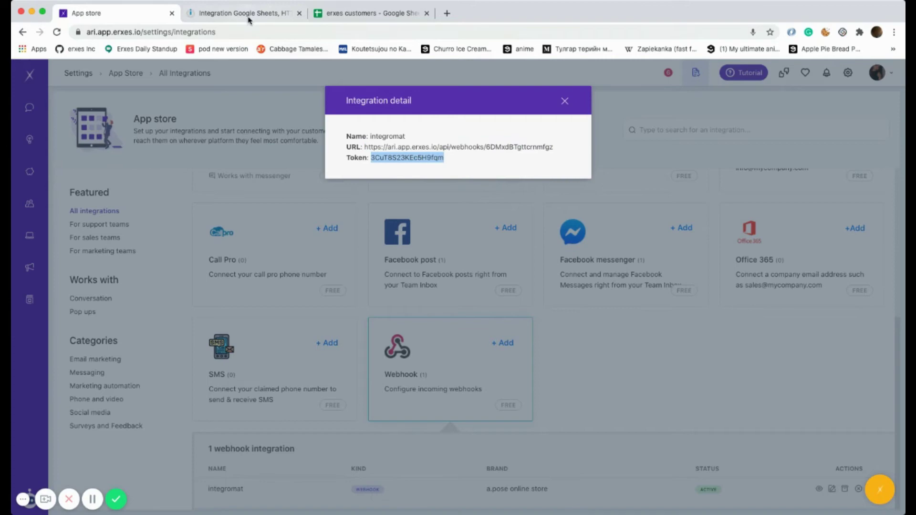
click(250, 14)
key(super+v)
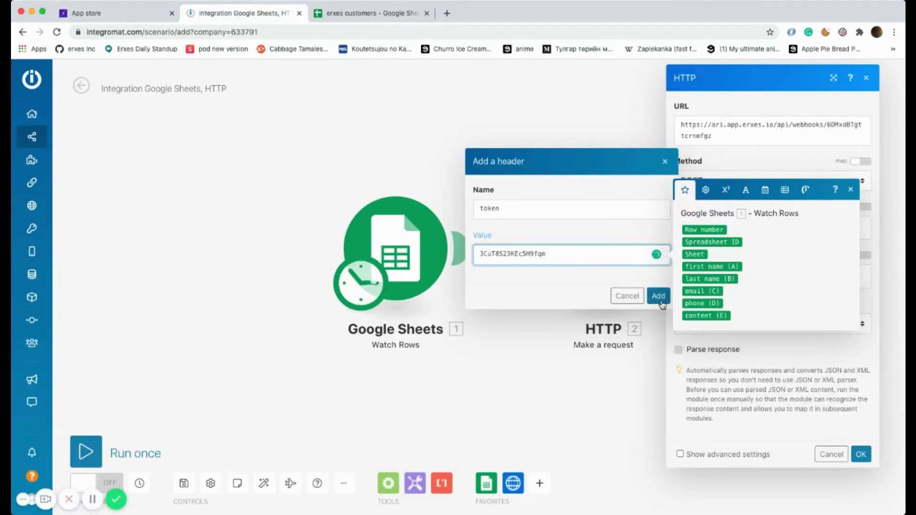
click(658, 296)
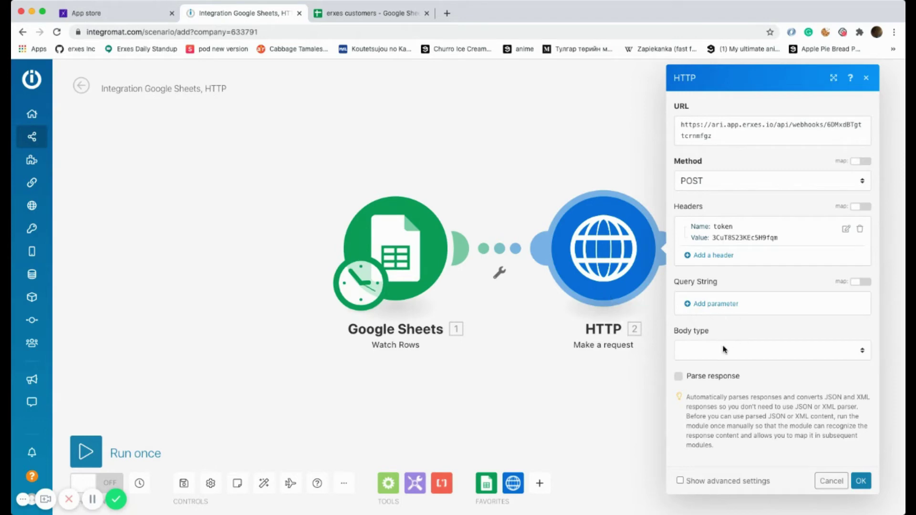
- Set body type Raw, content type JSON (application/json), and begin the content with customerFirstName
click(735, 353)
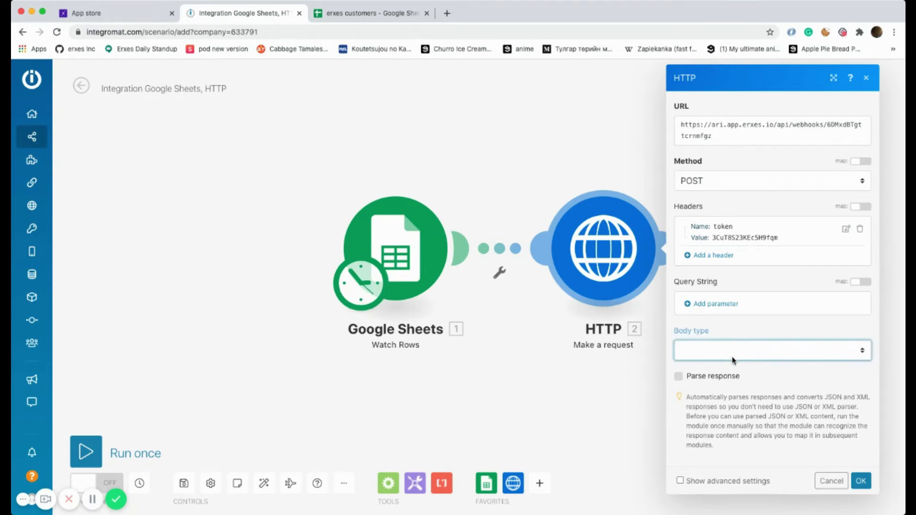
click(735, 354)
scroll(737, 360, down, 4)
key(Tab)
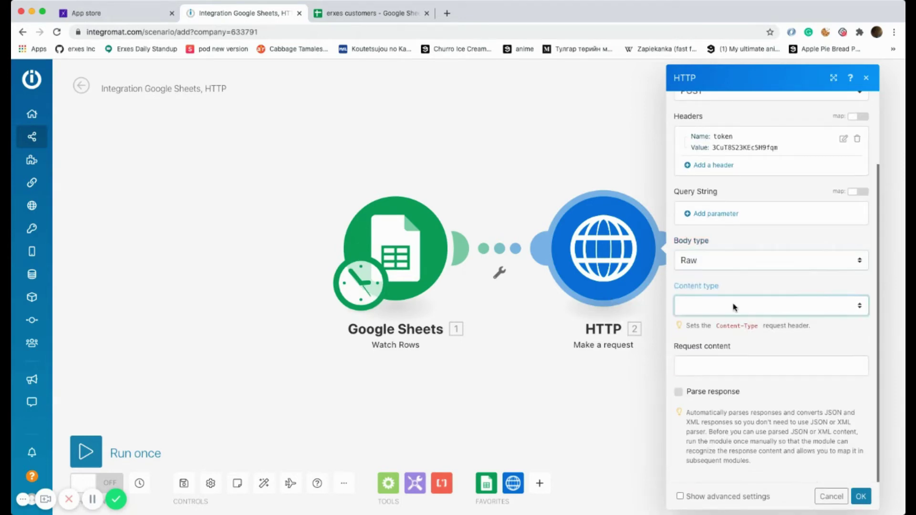
key(j)
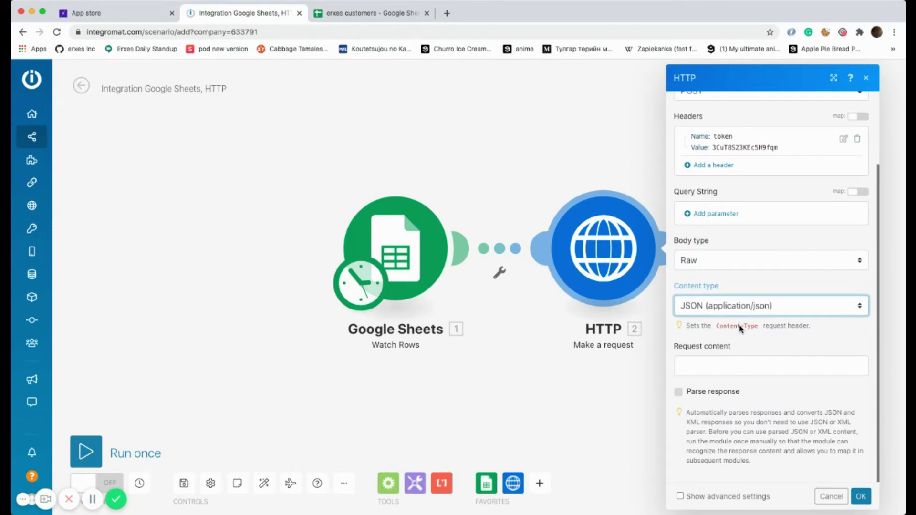
click(727, 368)
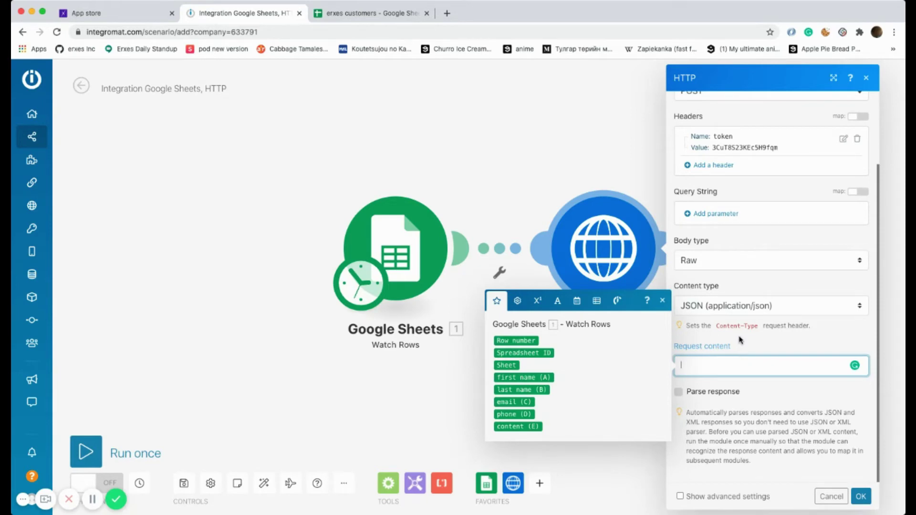
text({})
text(cus)
text(tomer)
text(FirstNa)
text(me)
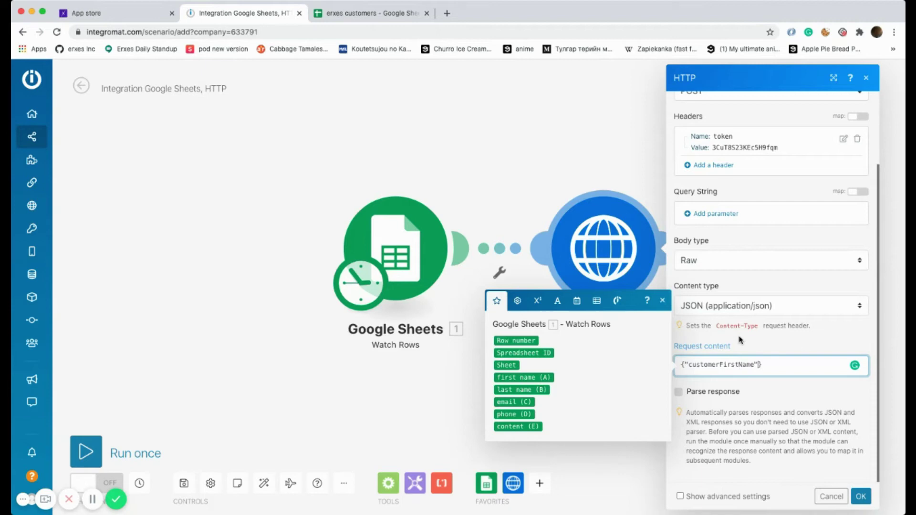
text(:"")
- Map first name (A) and last name (B) into the JSON, then add a customerPrimaryEmail key
click(524, 377)
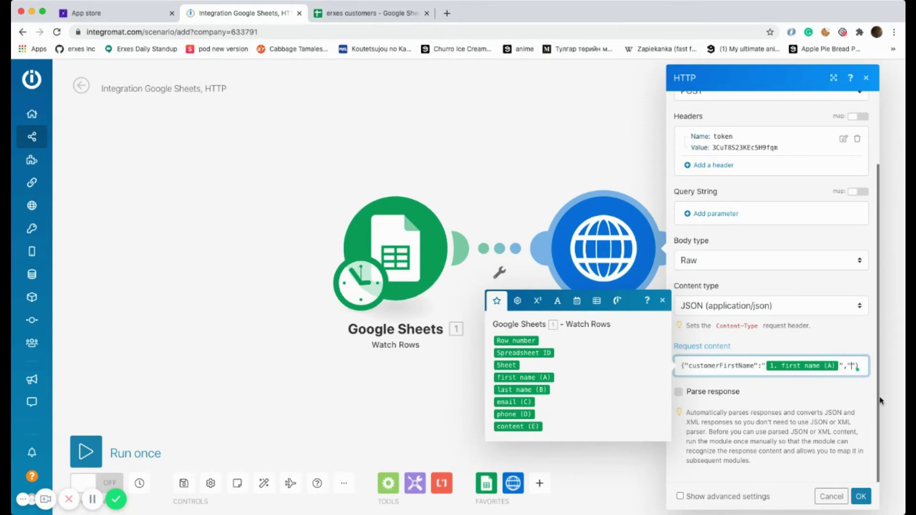
text(customerL)
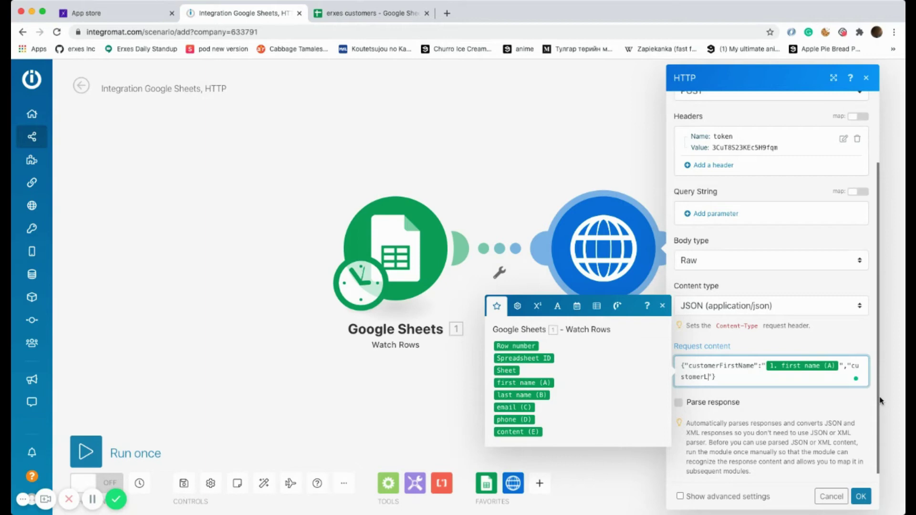
text(astName":"")
click(537, 397)
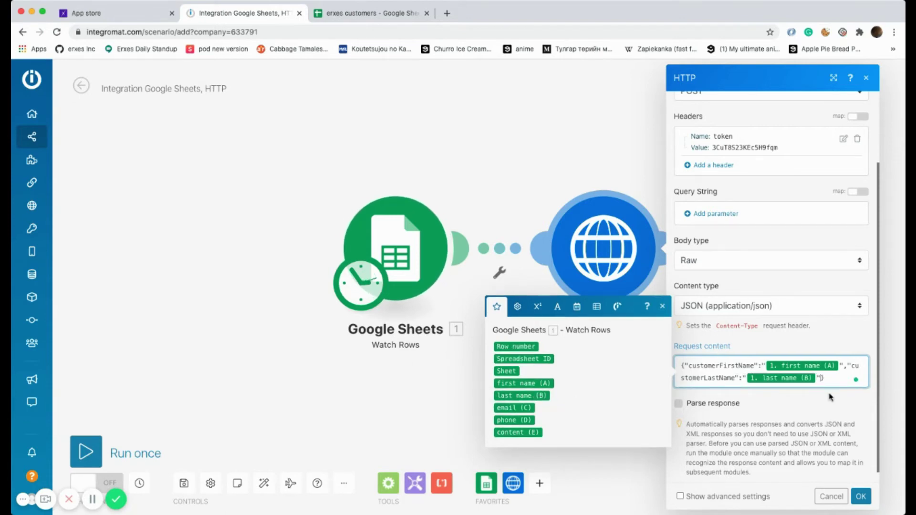
text(,""customerPro)
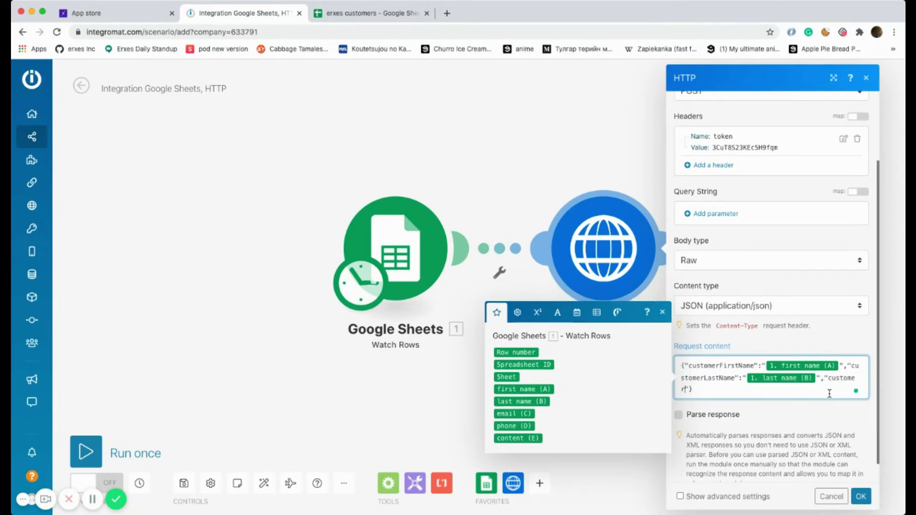
text(ma)
key(BackSpace)
key(BackSpace)
key(BackSpace)
text(imaryEmail":"")
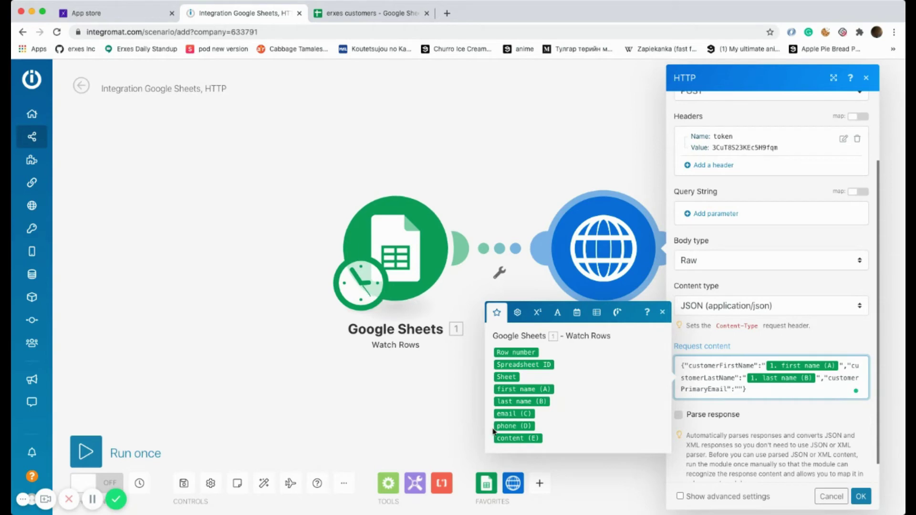
- Map email (C), phone (D) and content (E) into their JSON keys, then save with OK
click(515, 414)
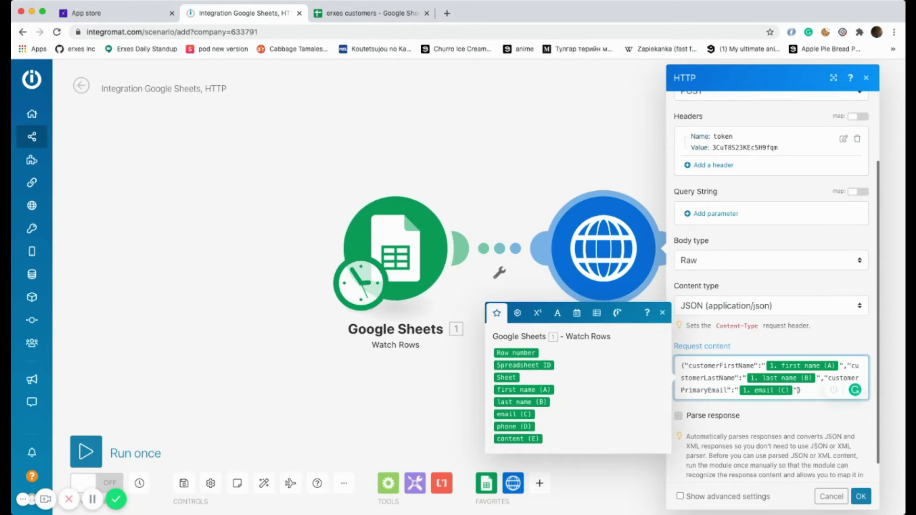
text(,"customerPrima)
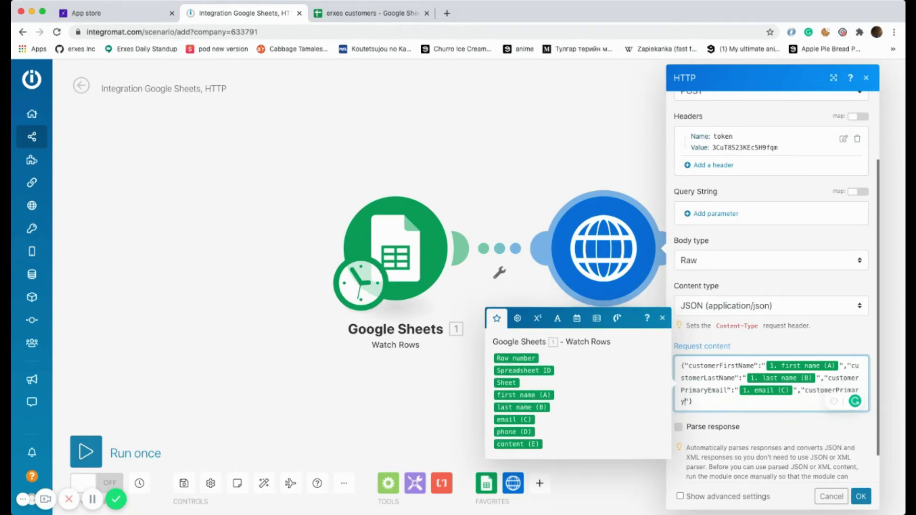
text(ryPhone":")
click(515, 432)
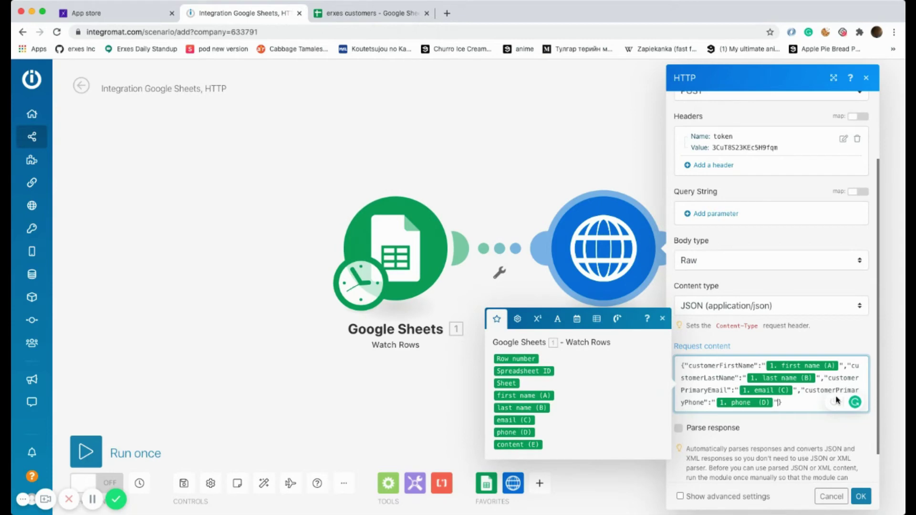
text(,"")
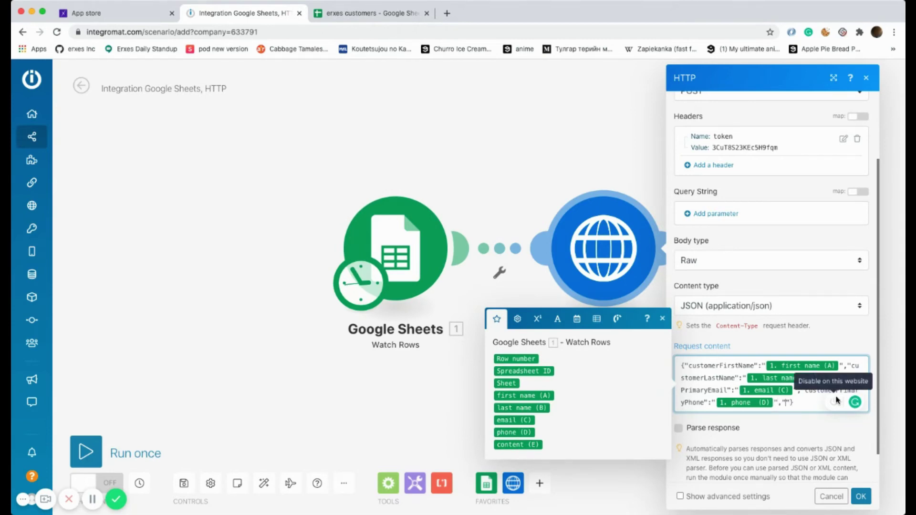
text(content)
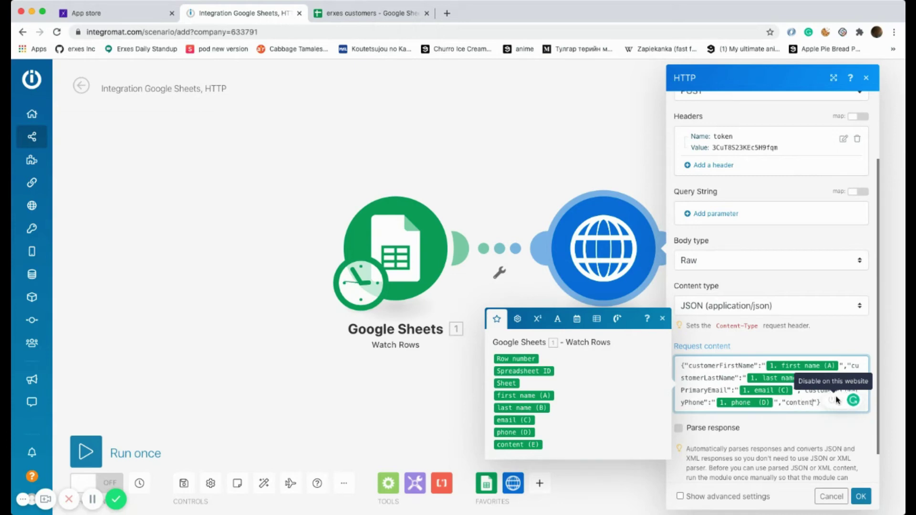
text(:"")
key(Left)
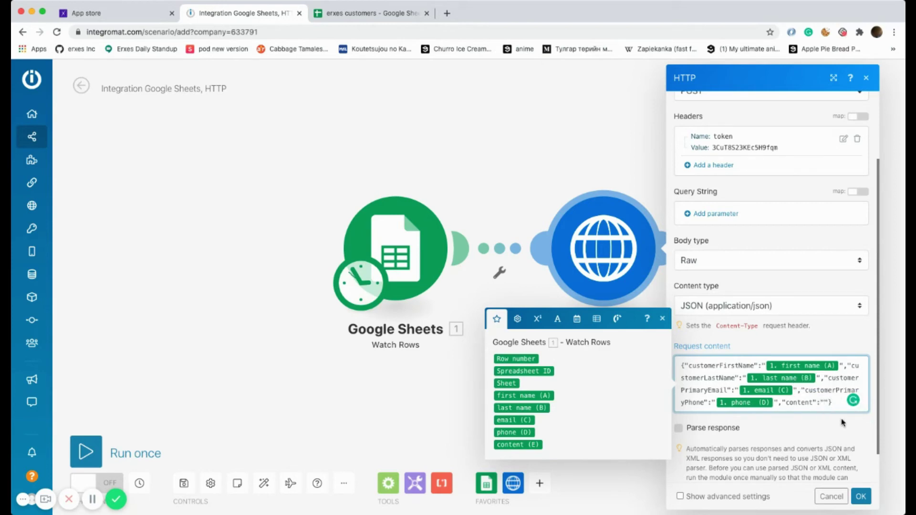
click(527, 445)
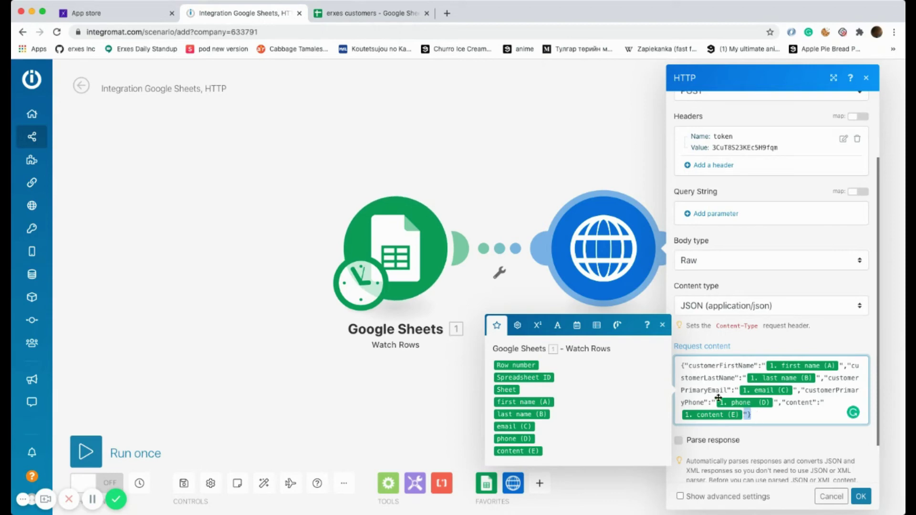
drag(751, 415, 680, 365)
click(862, 497)
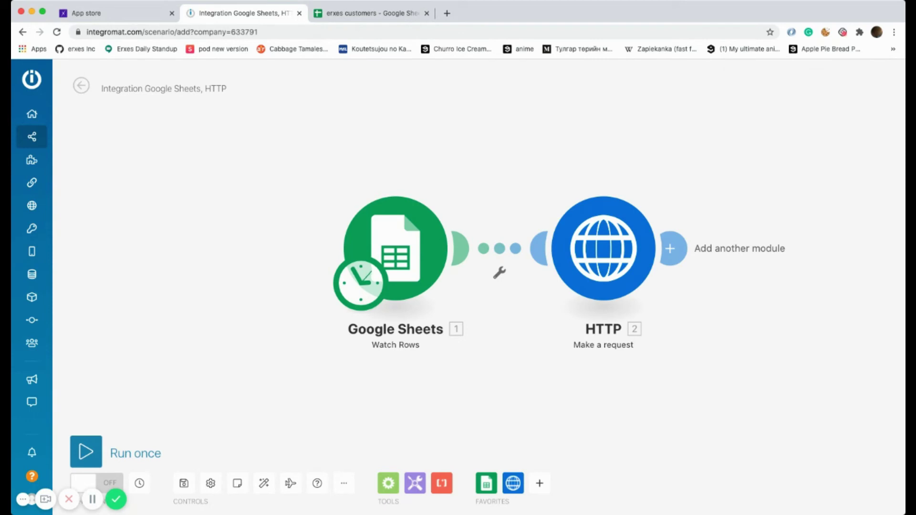
- Enter the new customer's first and last name in cells A4 and B4 of the erxes customers sheet
click(350, 18)
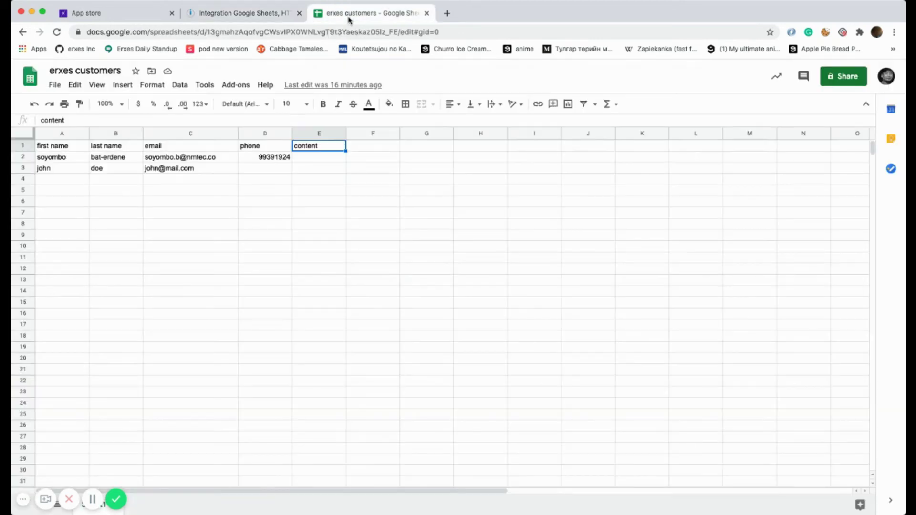
click(53, 183)
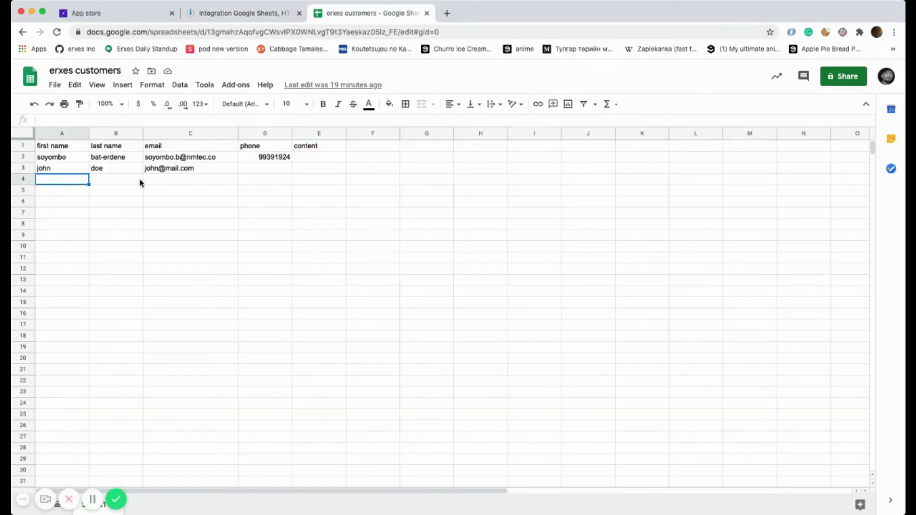
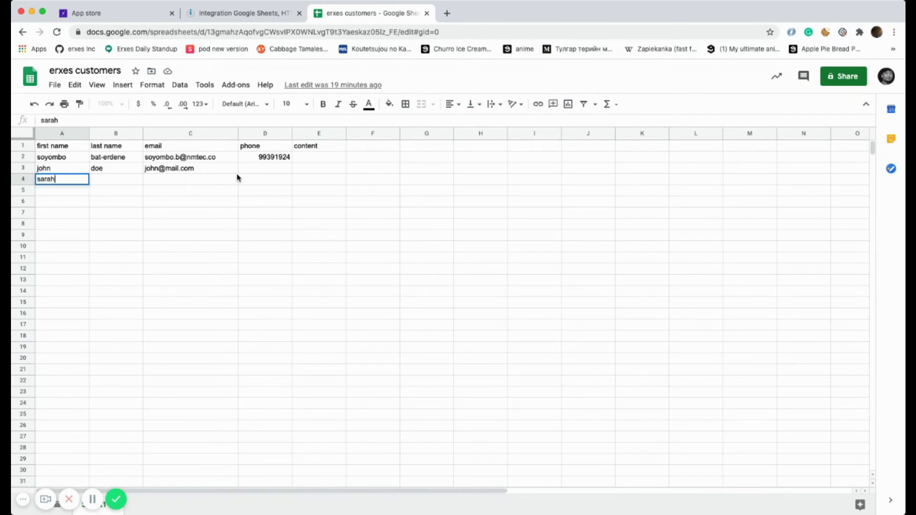
key(Tab)
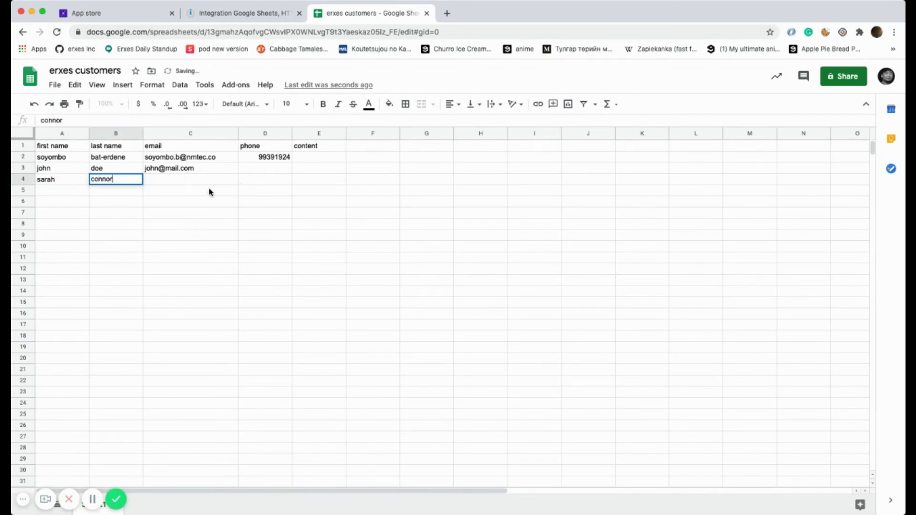
key(Tab)
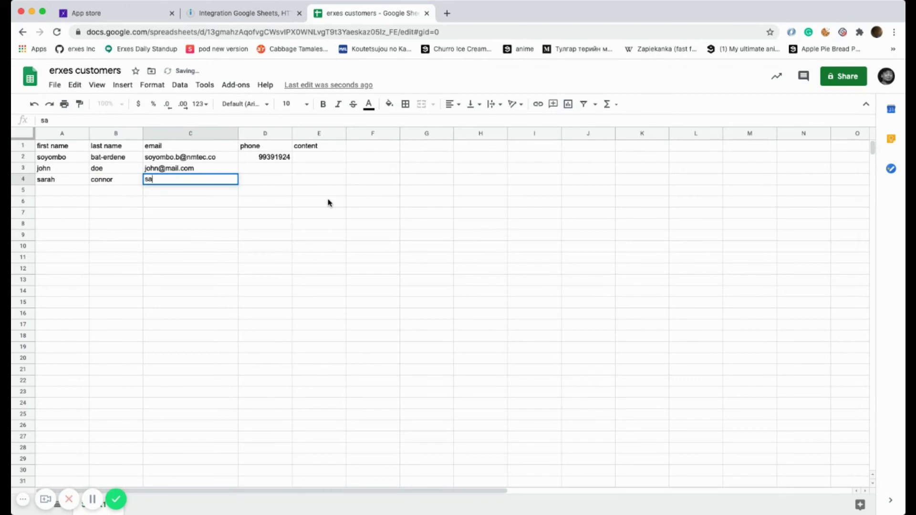
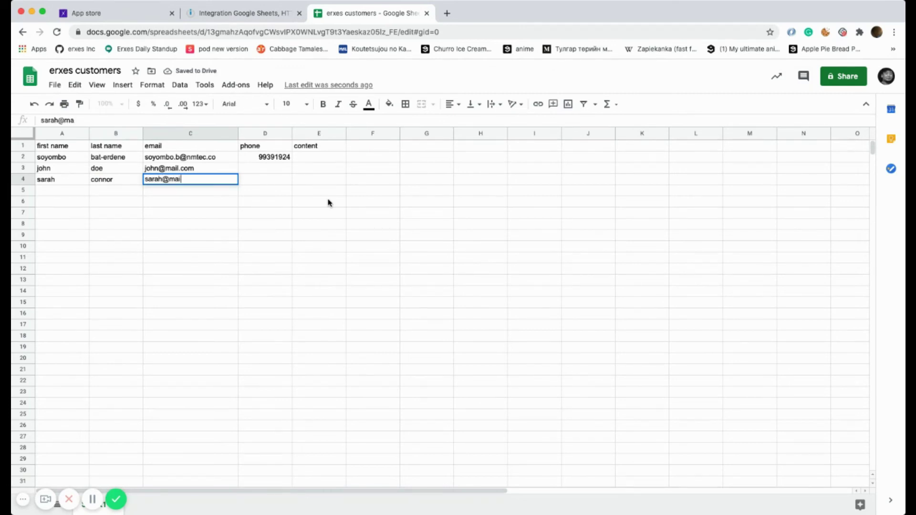
- Fill in the customer's email, phone number and the content 'hey i am a new customer'
key(Tab)
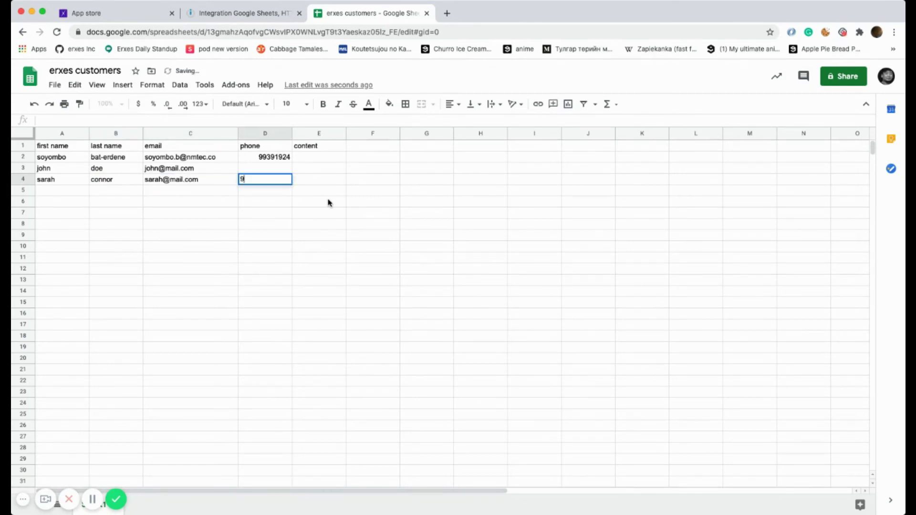
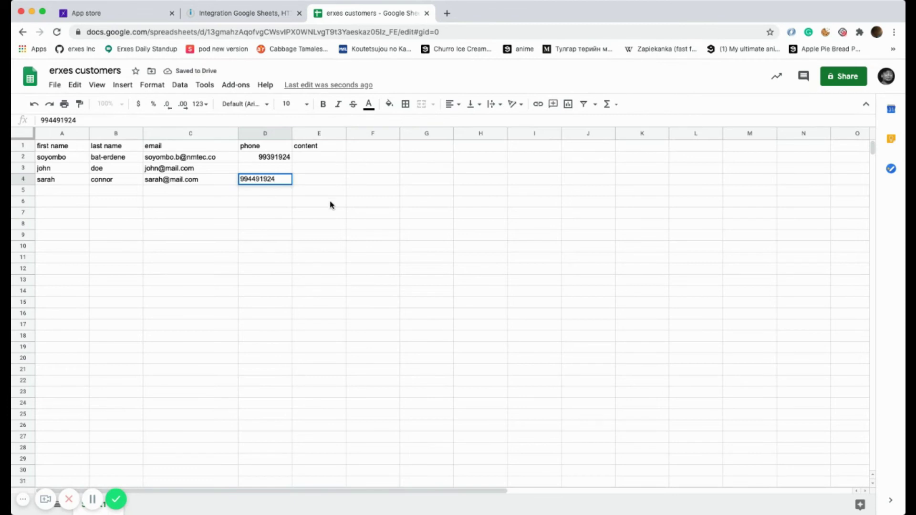
click(314, 182)
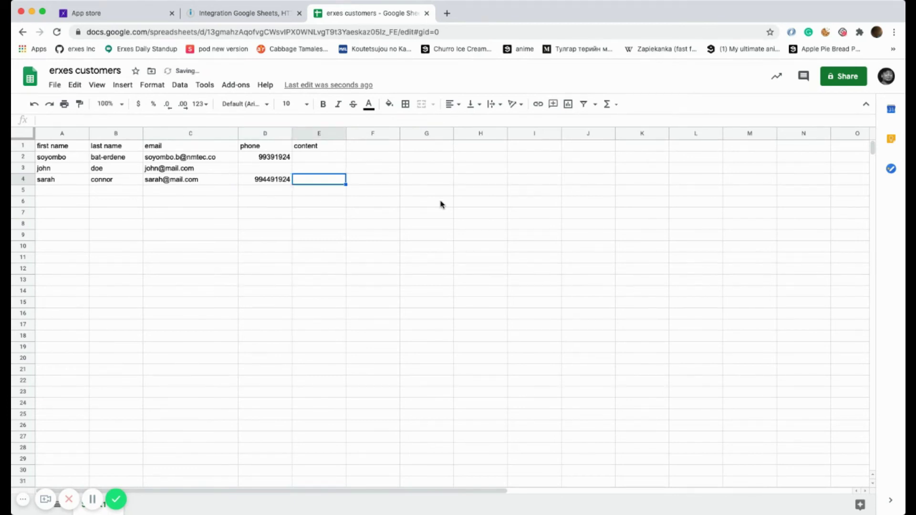
text(hey)
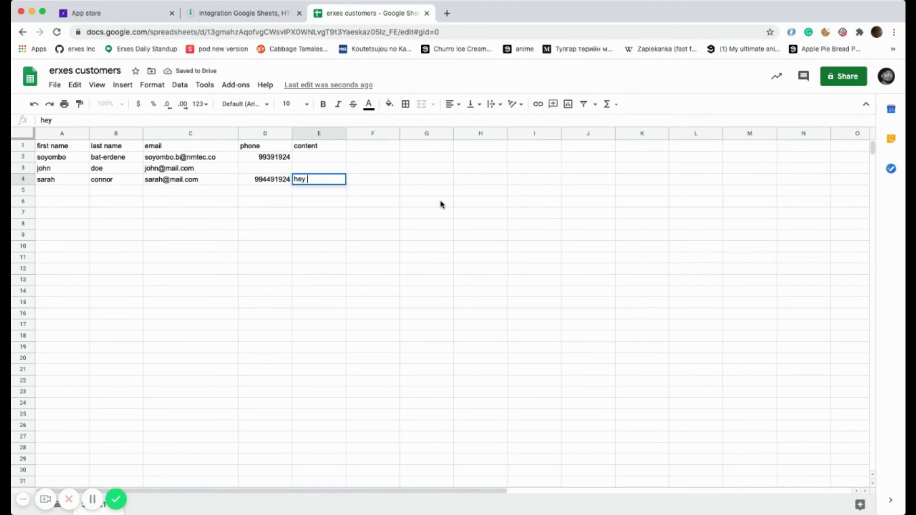
text( i am )
text(a new customer)
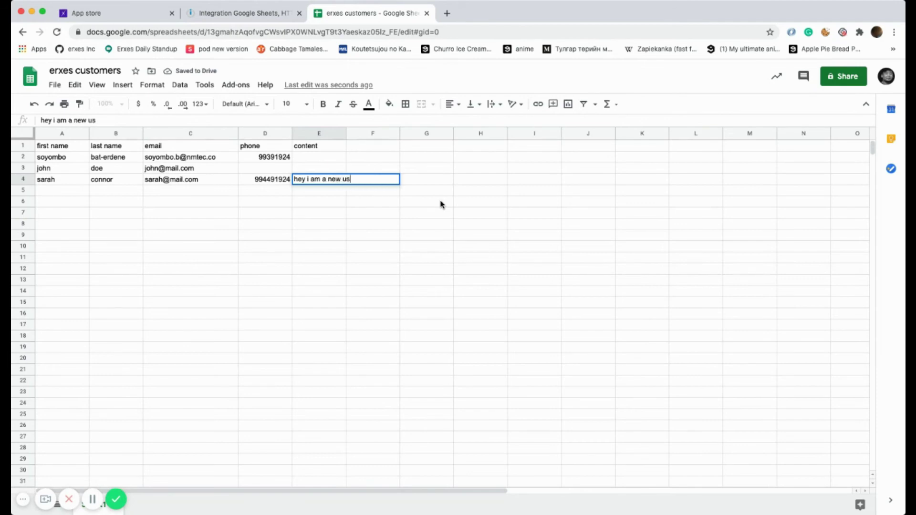
key(Return)
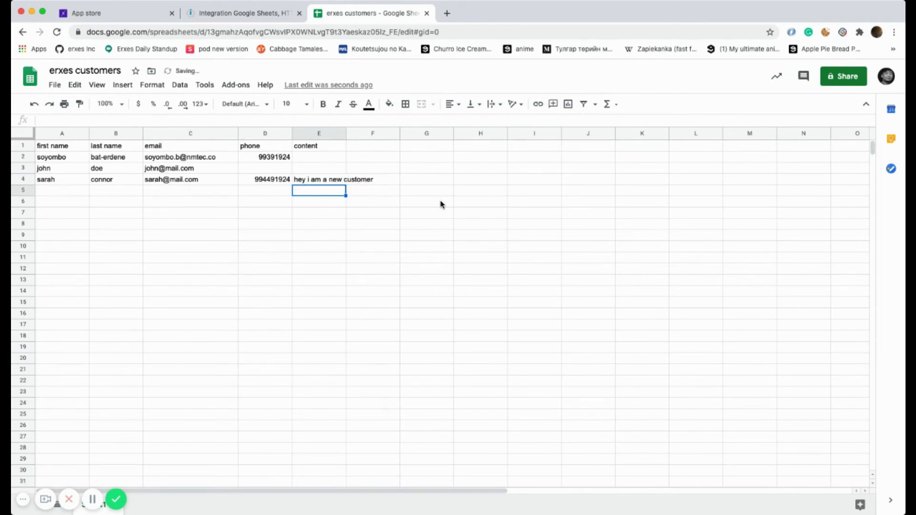
- Run the scenario once and check the Google Sheets bundles and the HTTP module's output
click(276, 19)
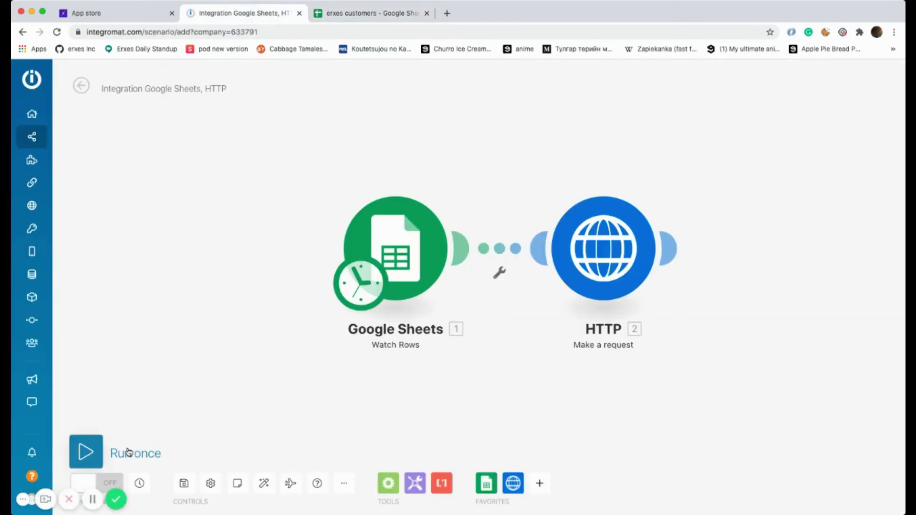
click(86, 454)
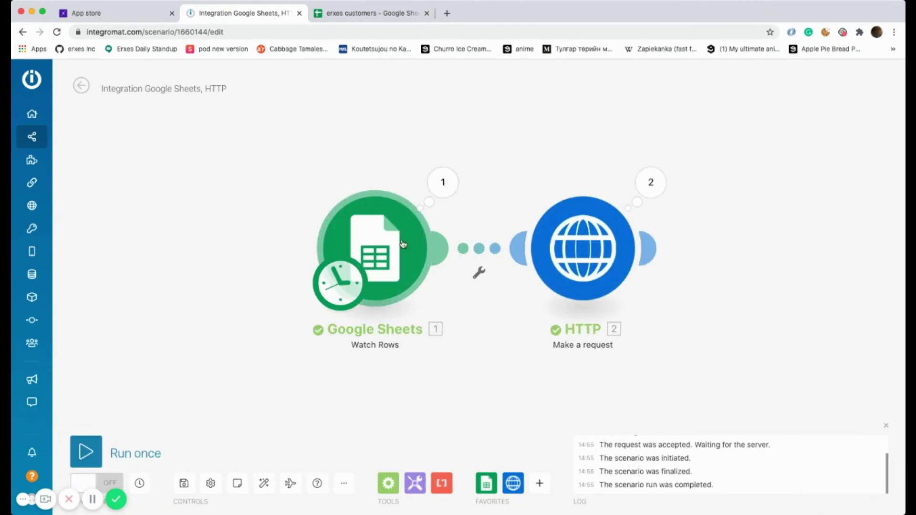
click(445, 188)
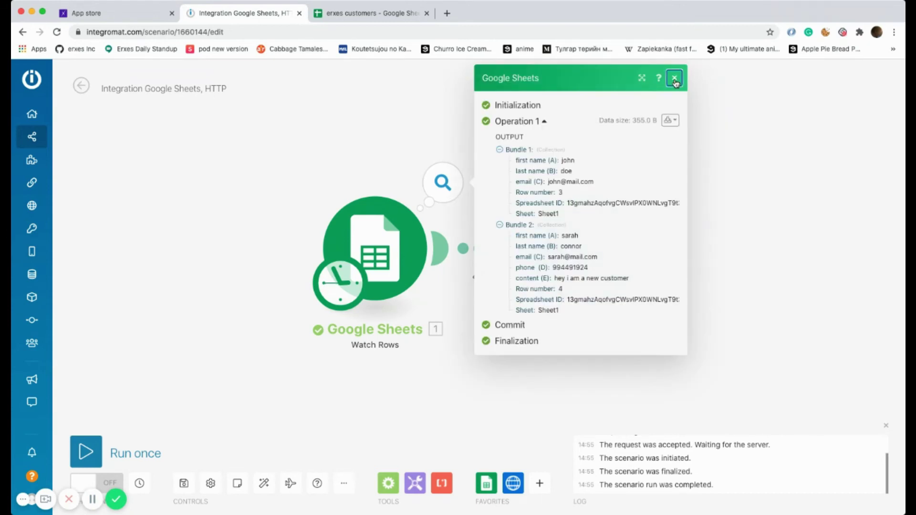
click(675, 78)
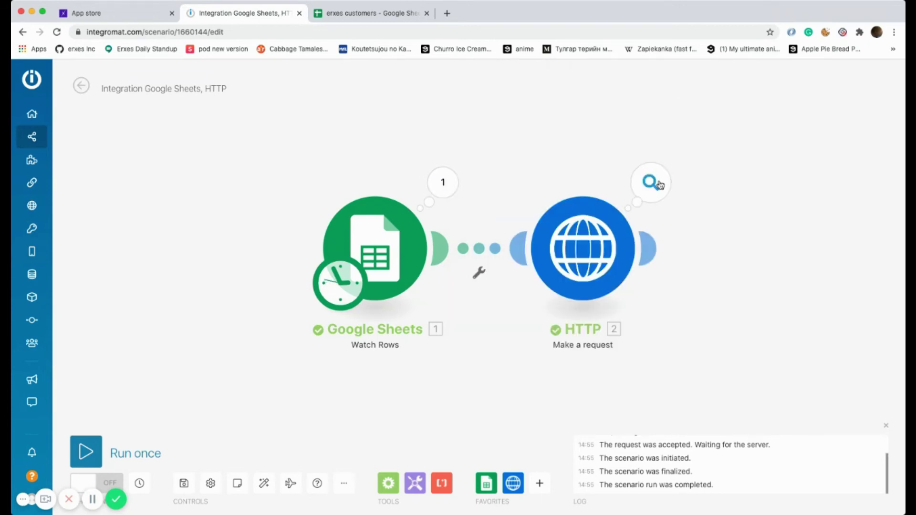
click(659, 184)
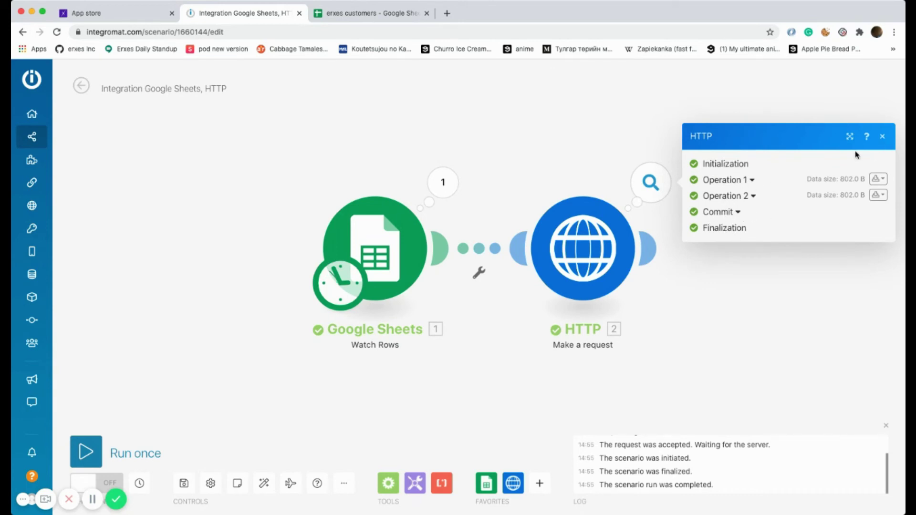
click(883, 137)
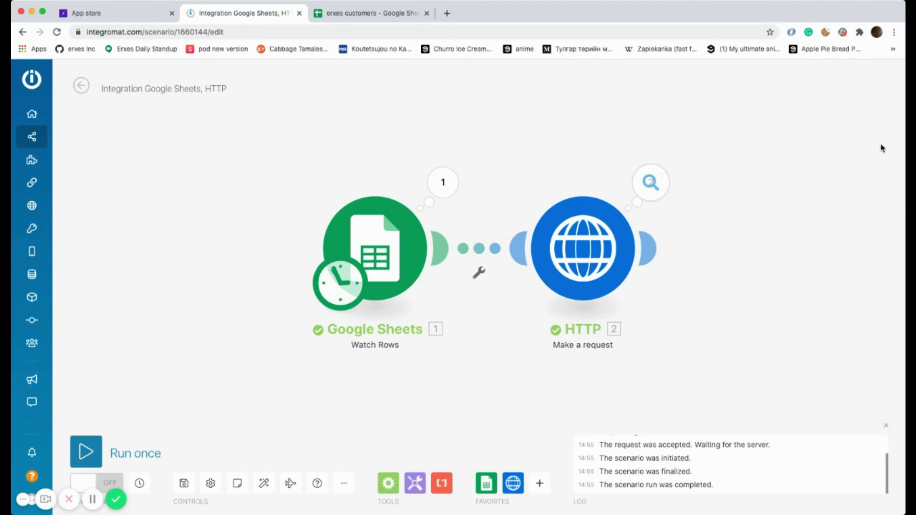
- Find the new webhook conversation in the Team Inbox and view that customer's lead contact page
click(135, 17)
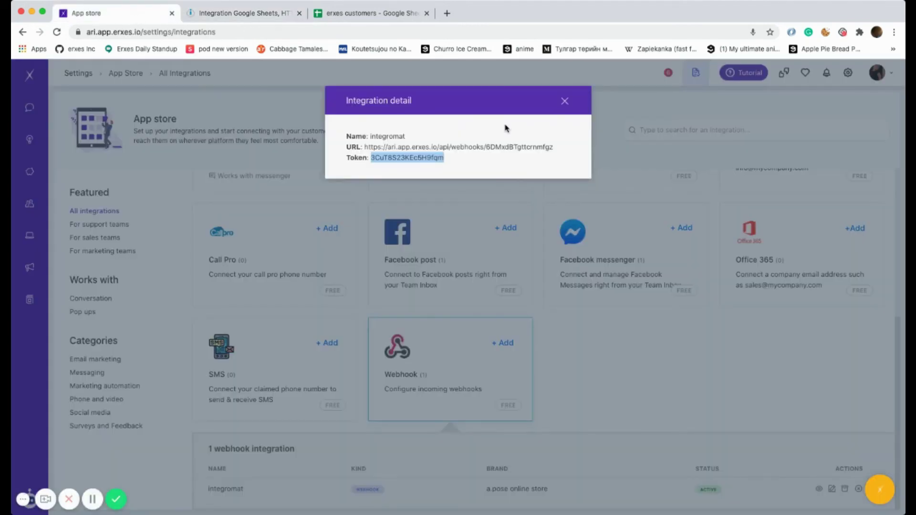
click(568, 104)
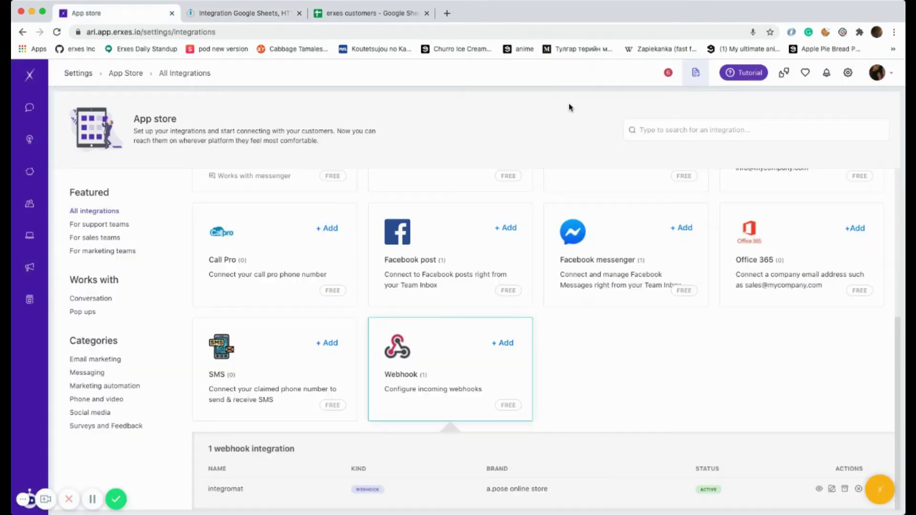
click(28, 111)
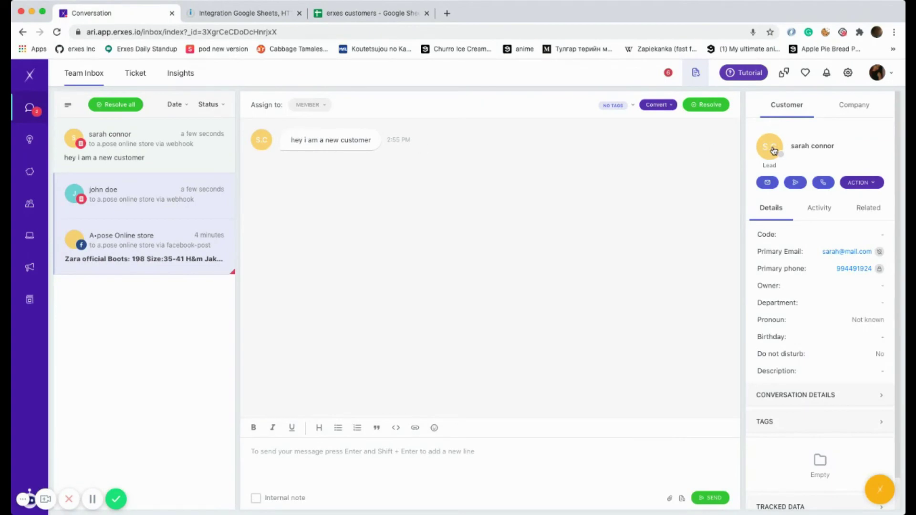
click(774, 151)
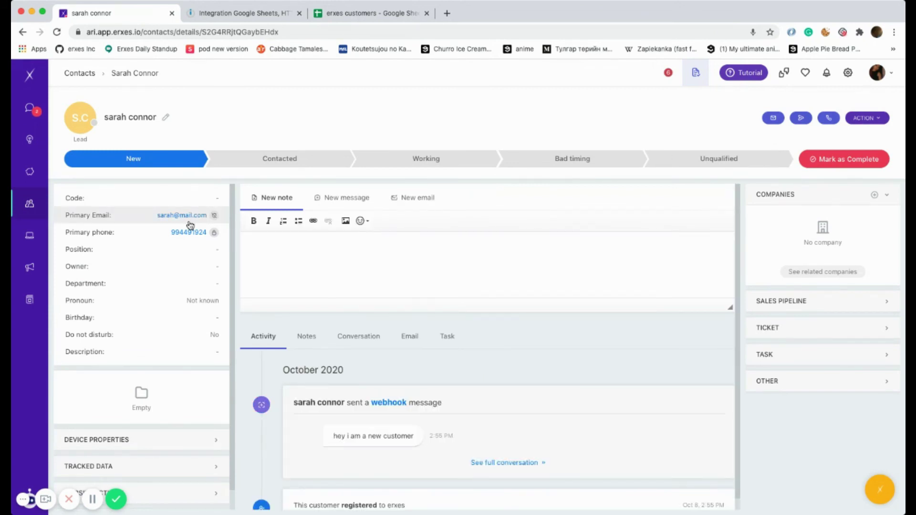
click(164, 118)
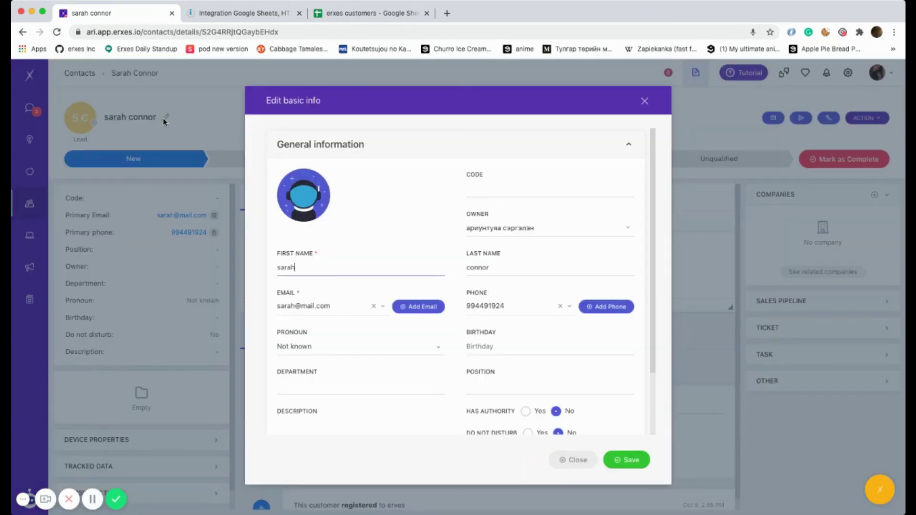
click(645, 102)
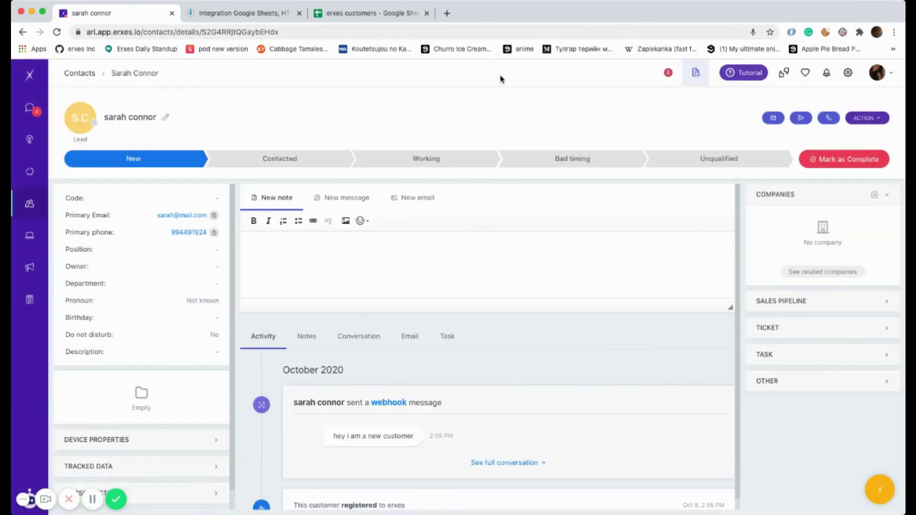
click(235, 15)
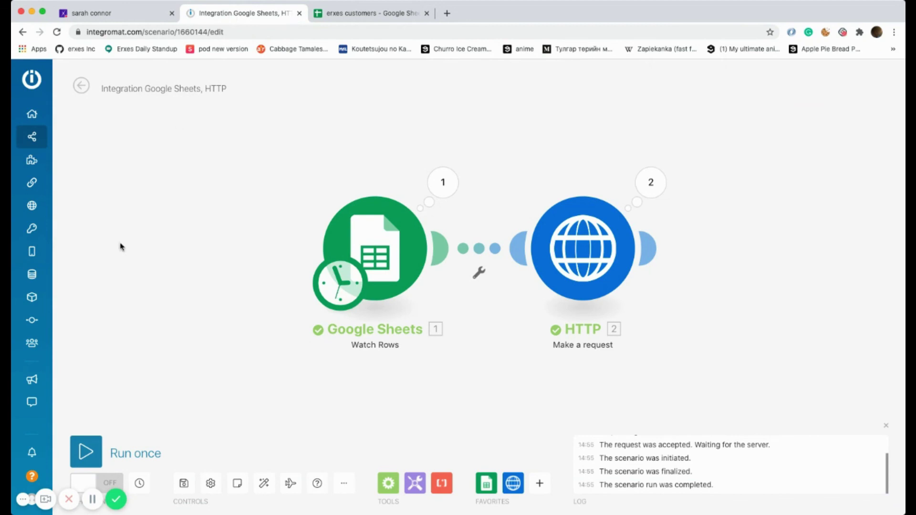
- Schedule the scenario at regular 15-minute intervals, activate it, and go to the Scenarios list
click(95, 483)
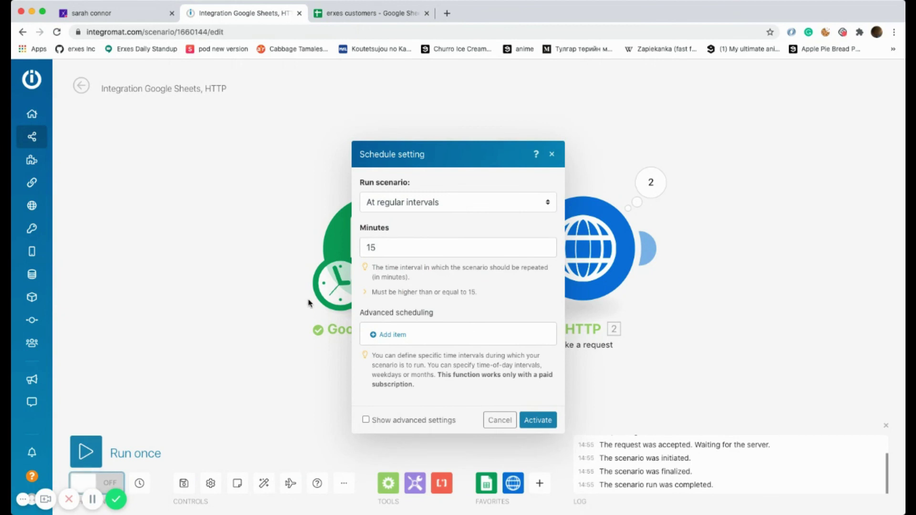
click(449, 207)
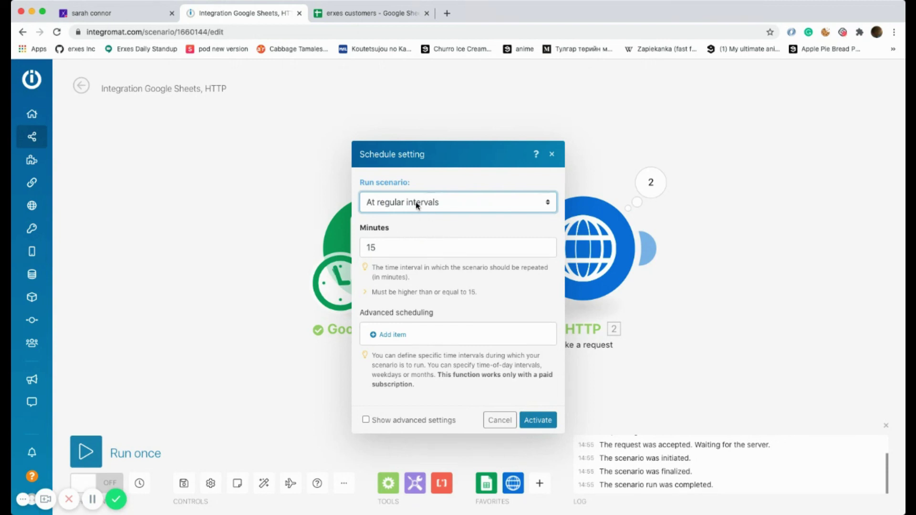
click(398, 248)
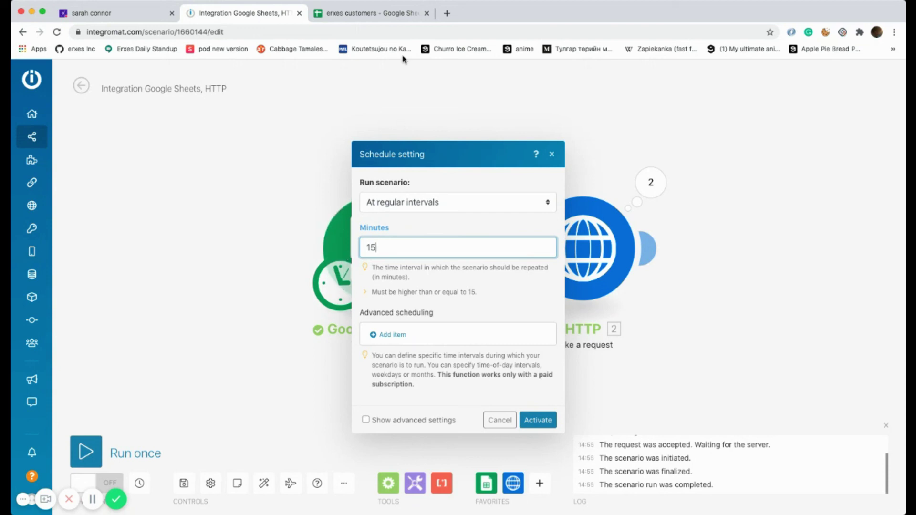
click(549, 423)
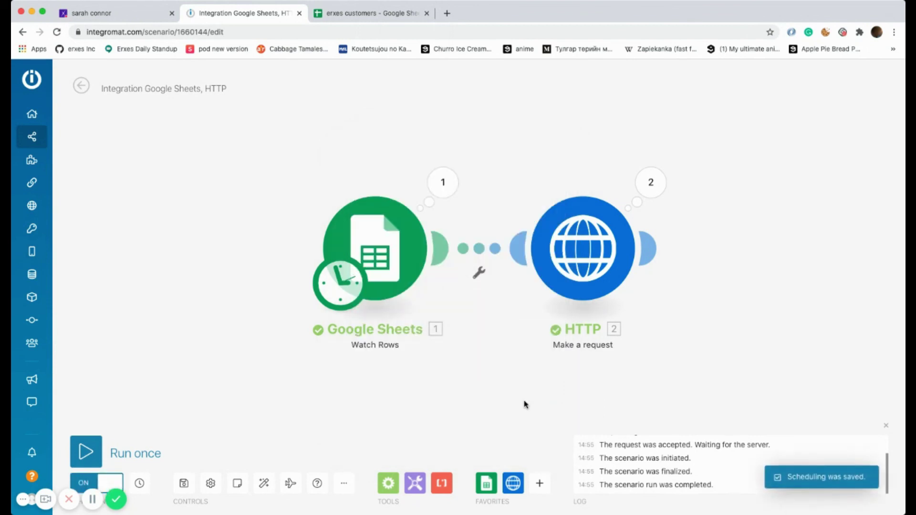
mouse_move(31, 169)
click(70, 140)
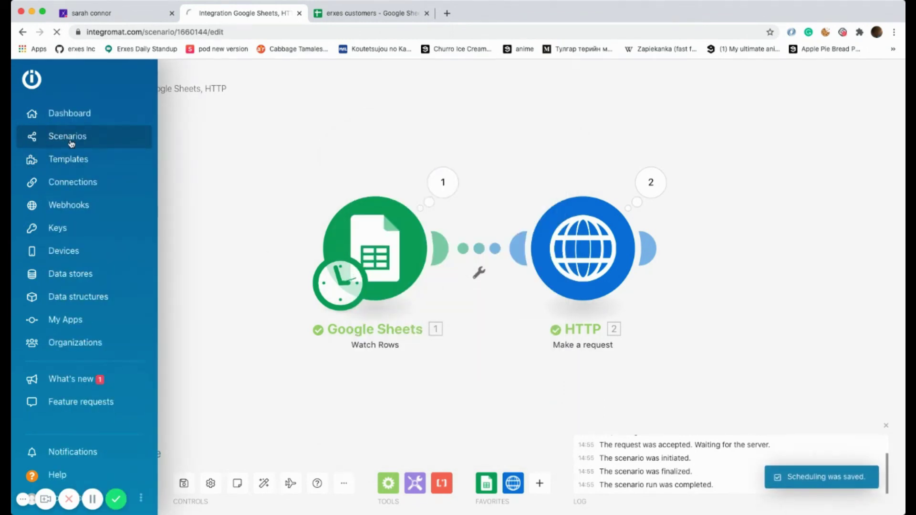